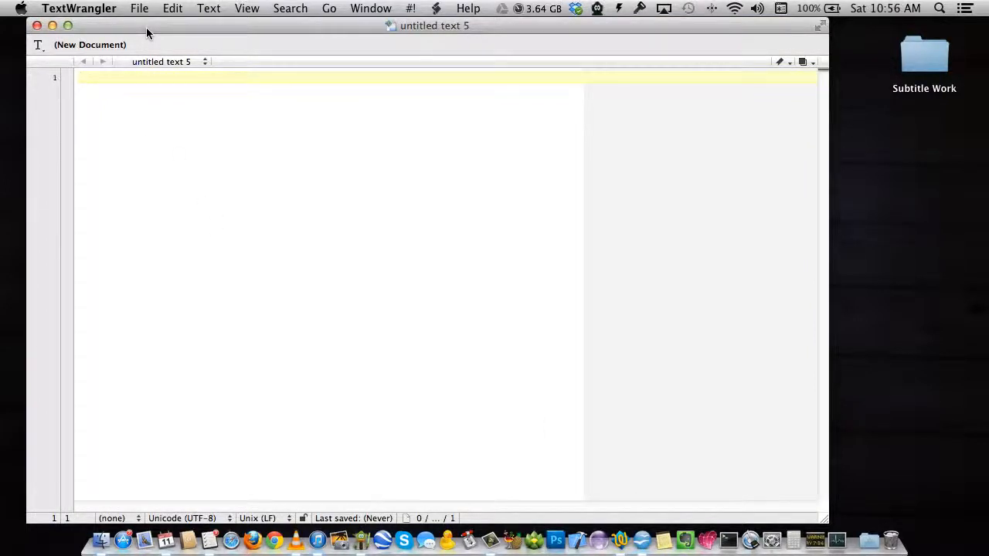
Save the new document to the Desktop as Ellerslie.srt, keeping the .srt extension.
left_click_drag(147, 30, 323, 39)
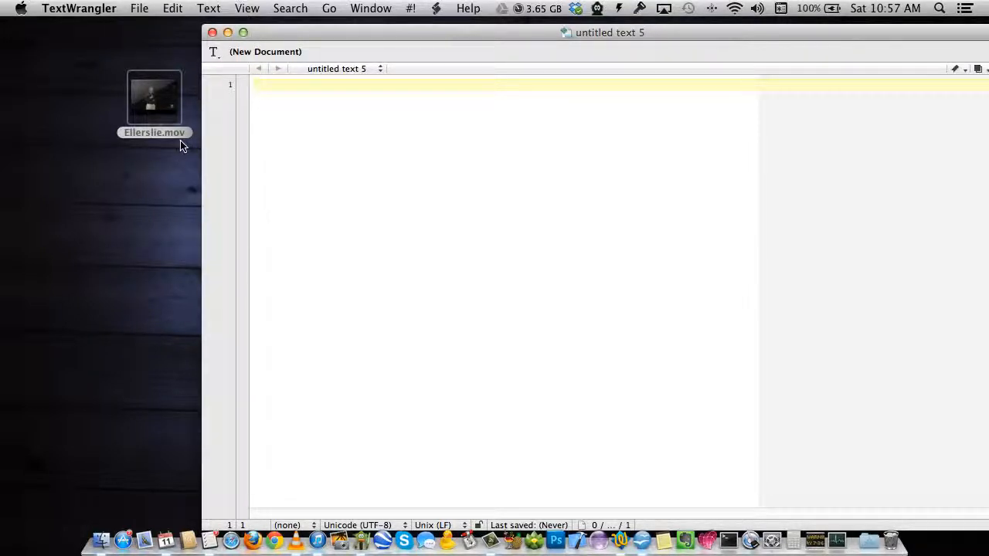
left_click_drag(361, 36, 355, 35)
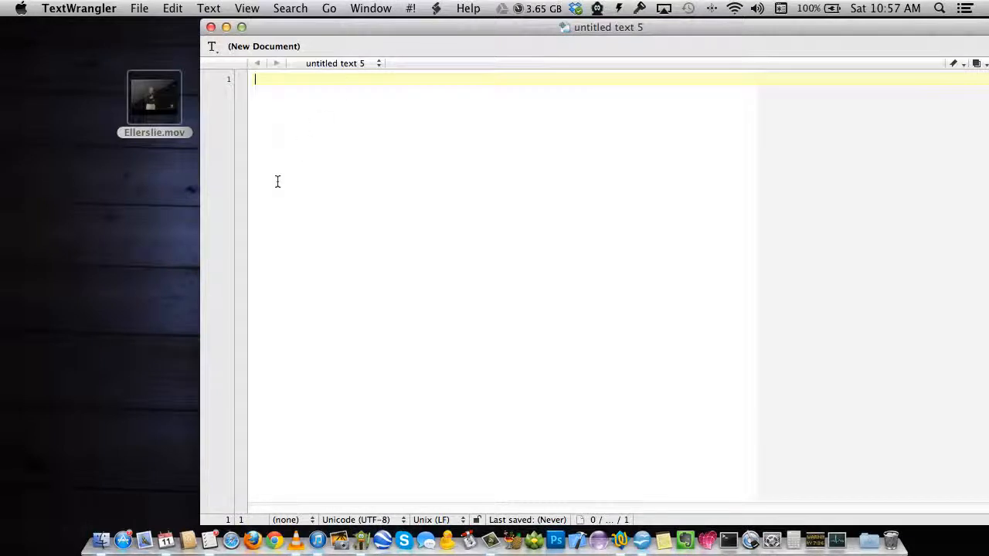
left_click(139, 9)
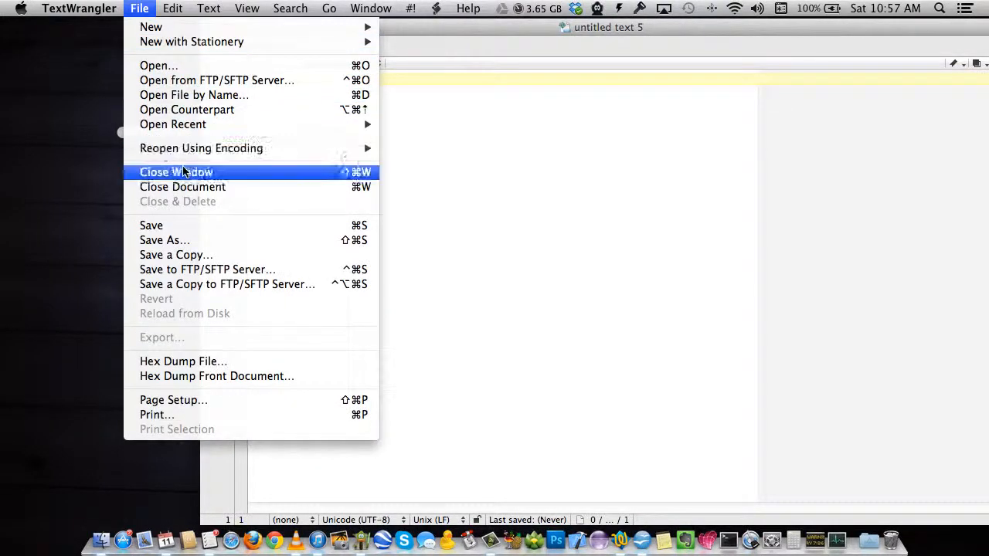
left_click(186, 241)
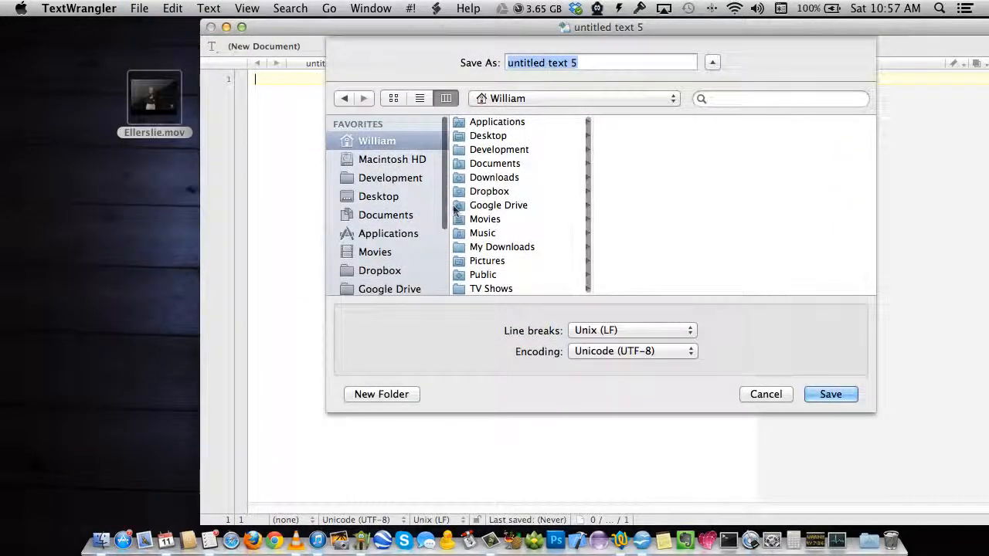
left_click(397, 197)
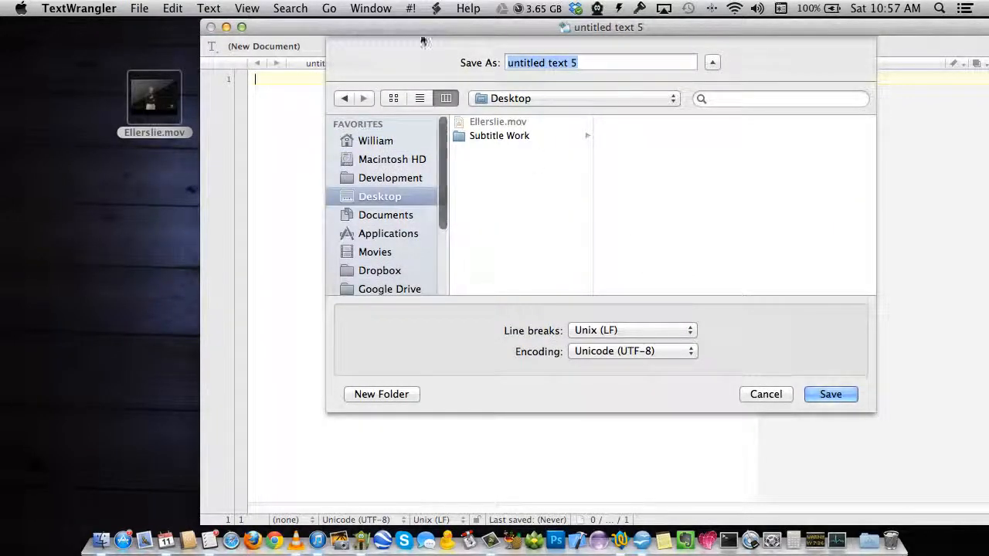
key("BackSpace")
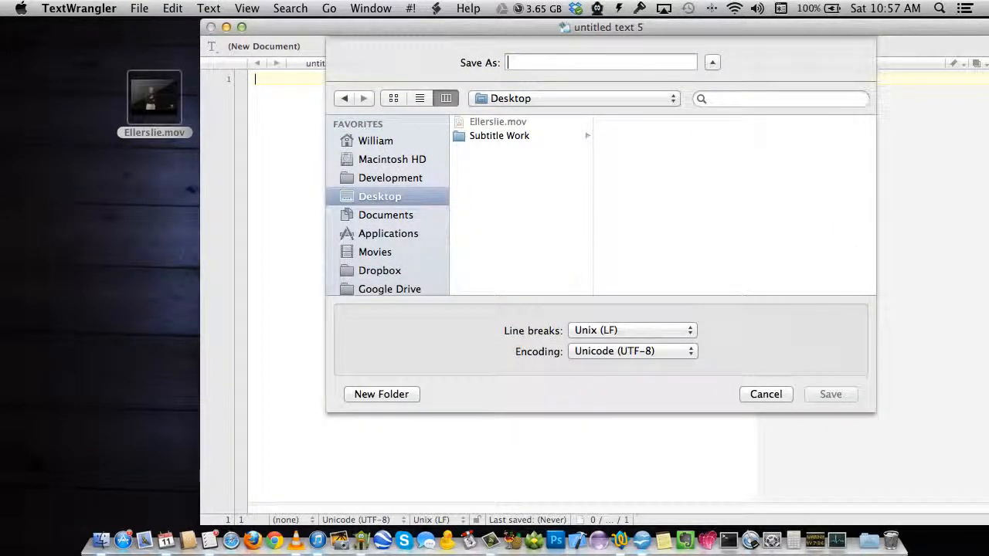
type("Ellers")
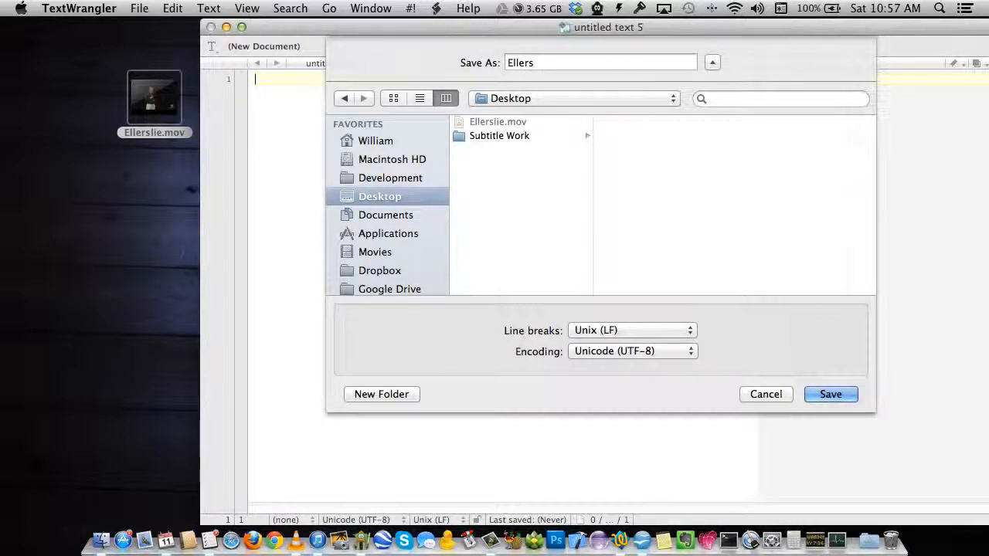
type("lie.srt")
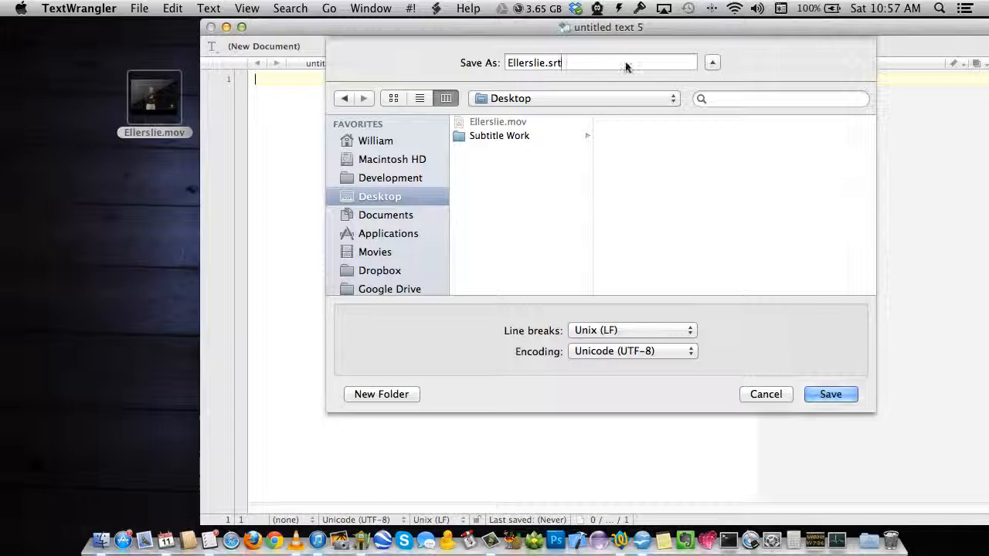
left_click(849, 396)
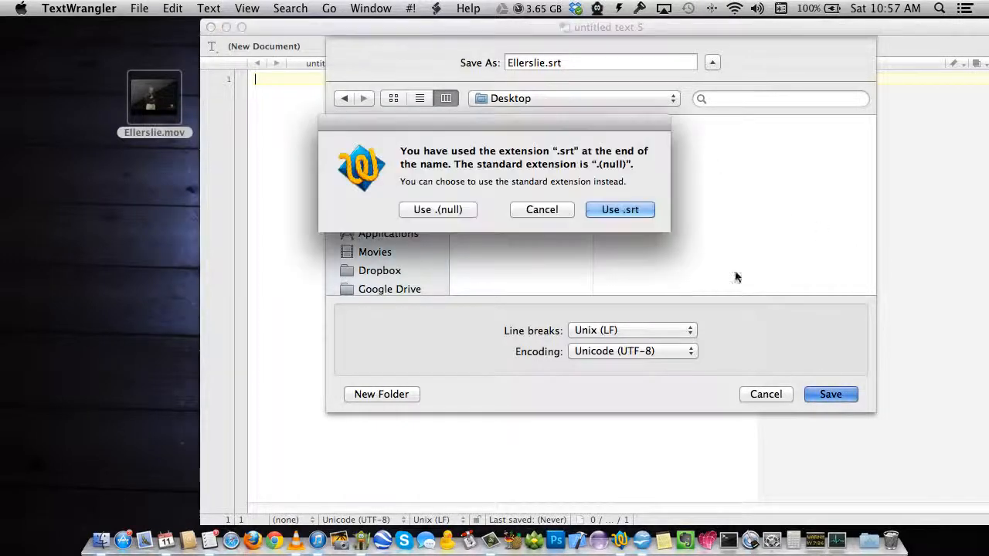
left_click(604, 209)
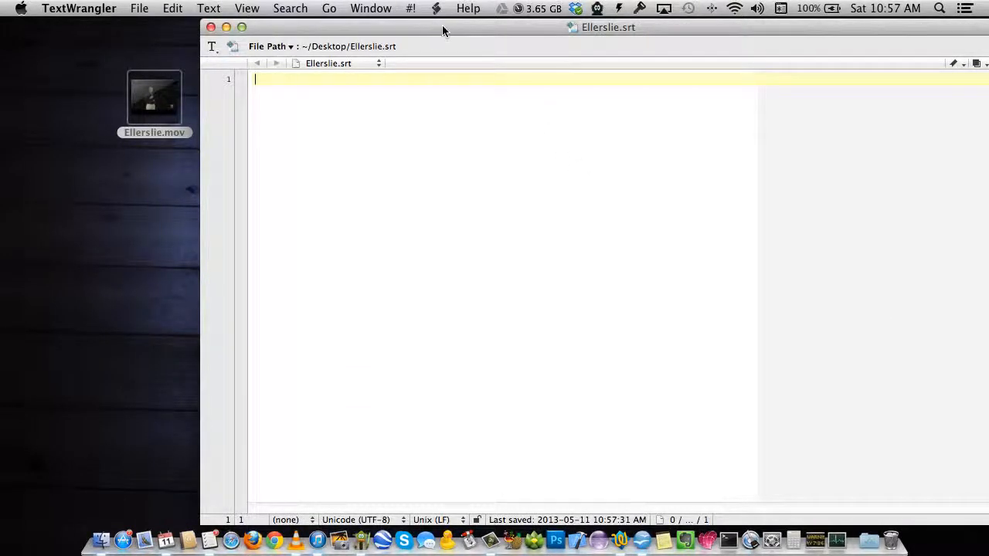
Add two numbered placeholder subtitles, timed 00:00:01,000 --> 00:00:02,000 and 00:00:05,000 --> 00:00:08,000, each reading "text goes here" and "line 2".
left_click_drag(442, 26, 230, 16)
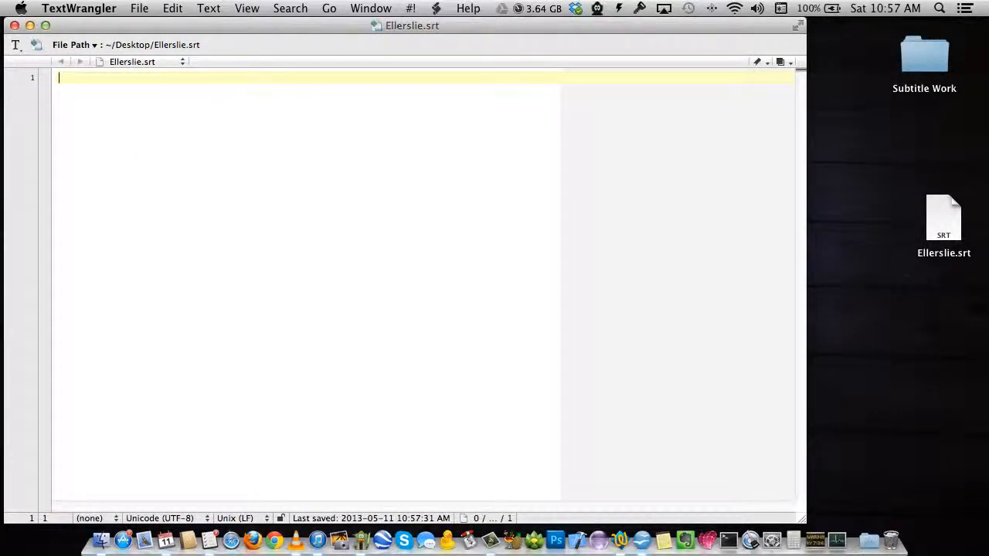
key("super+Tab")
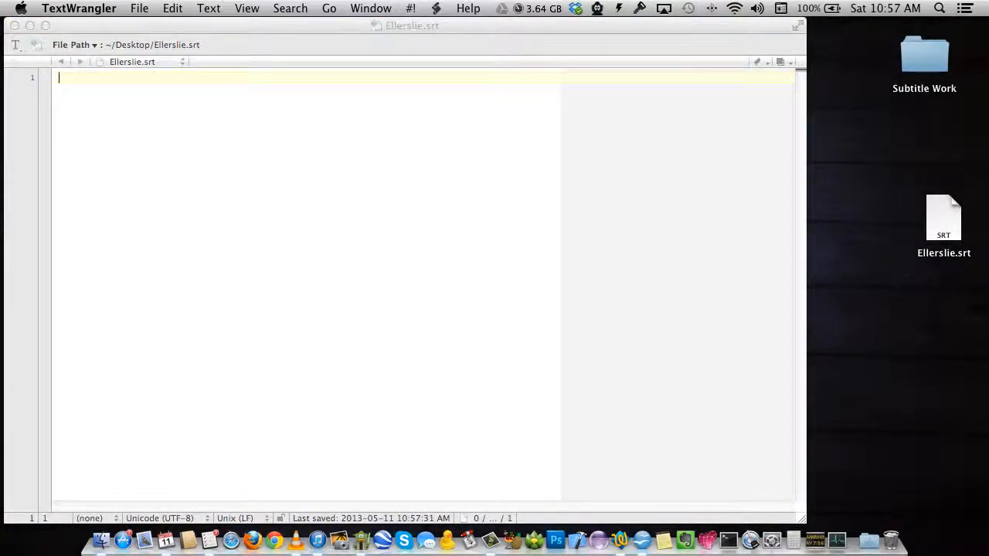
left_click(122, 99)
type("1 00:00:01,000 --> 00:00:02,000 text goes here line 2  2 00:00:05,000 --> 00:00:08,000 text goes here line 2")
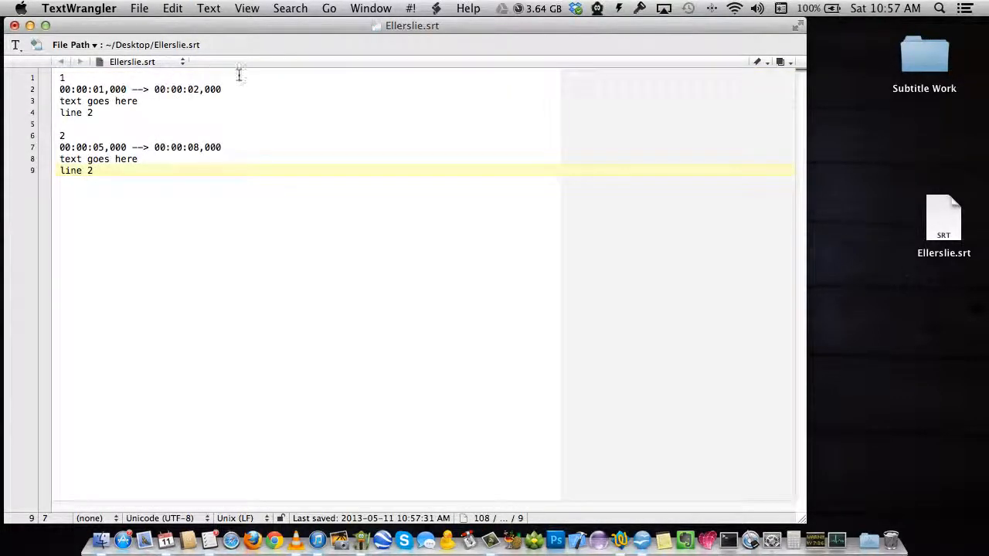
left_click_drag(275, 28, 461, 29)
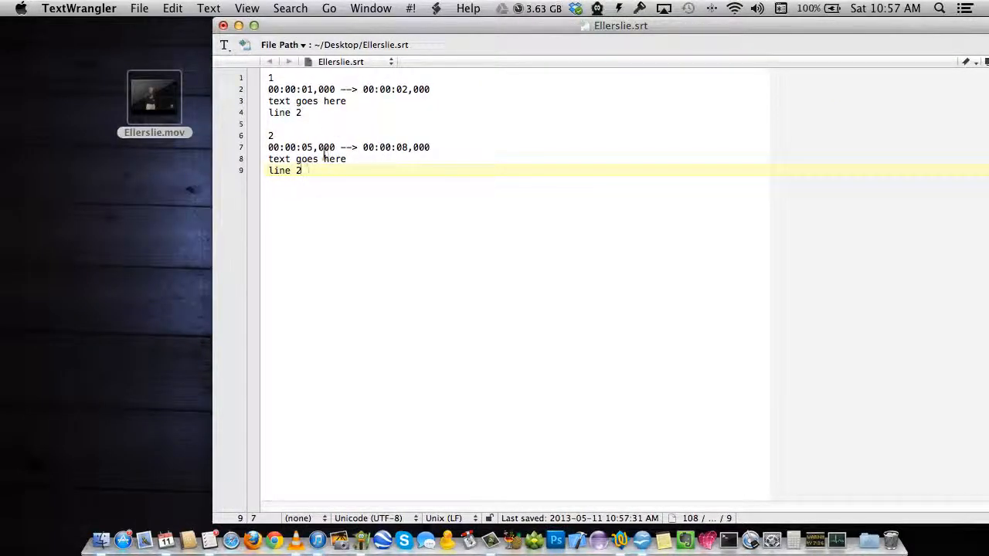
Examine the structure of the first subtitle entry: its number, start and end times, and two text lines.
left_click_drag(269, 77, 317, 122)
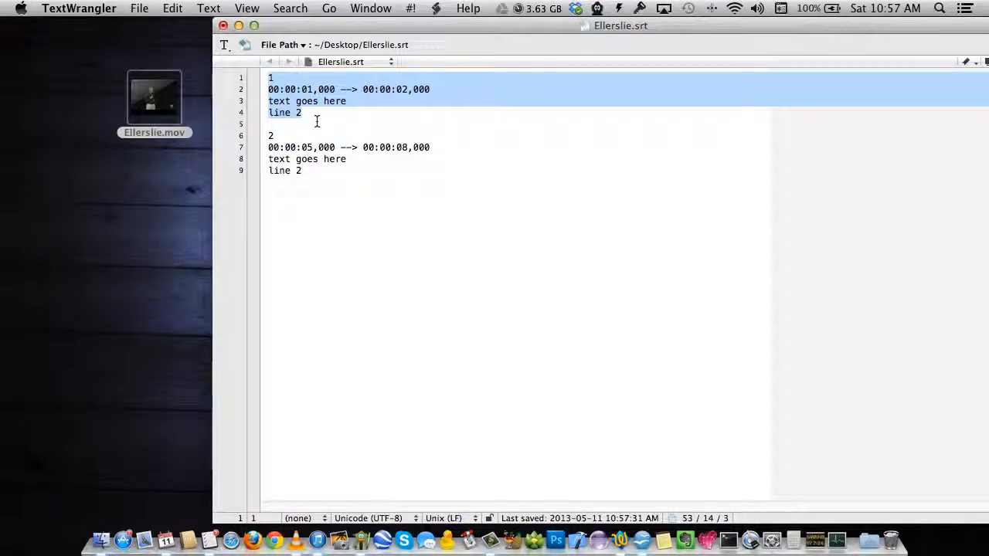
left_click(269, 77)
left_click_drag(269, 78, 316, 119)
left_click(280, 89)
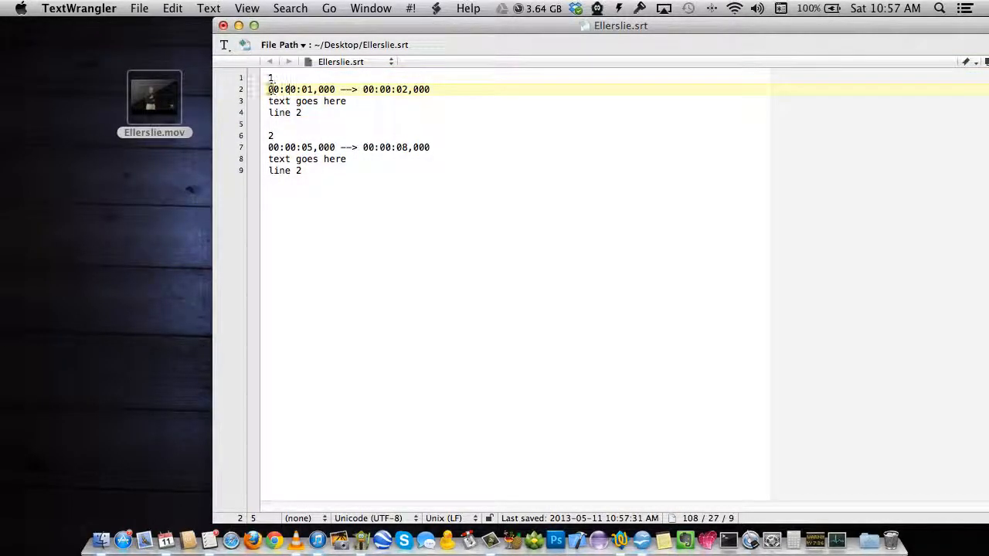
left_click_drag(270, 89, 430, 90)
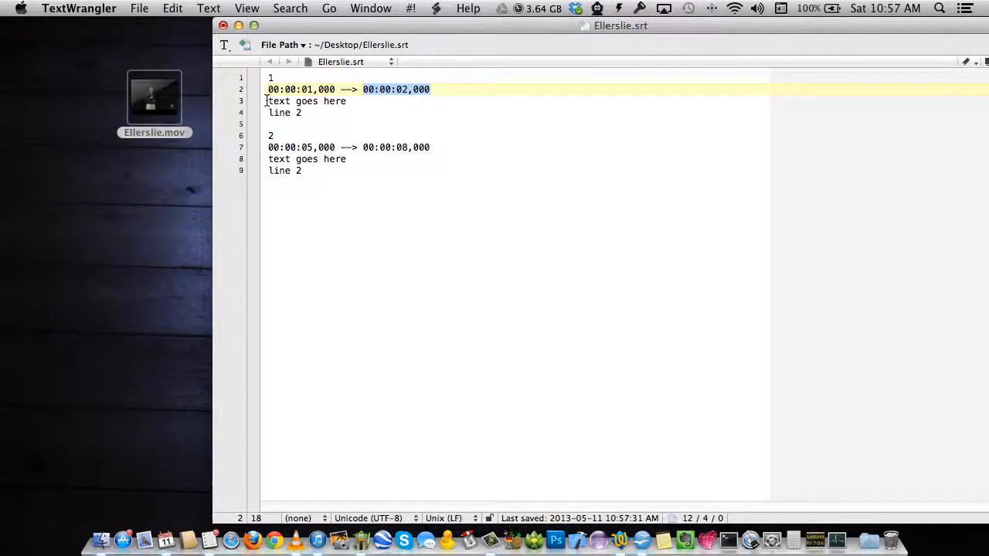
left_click_drag(264, 101, 310, 113)
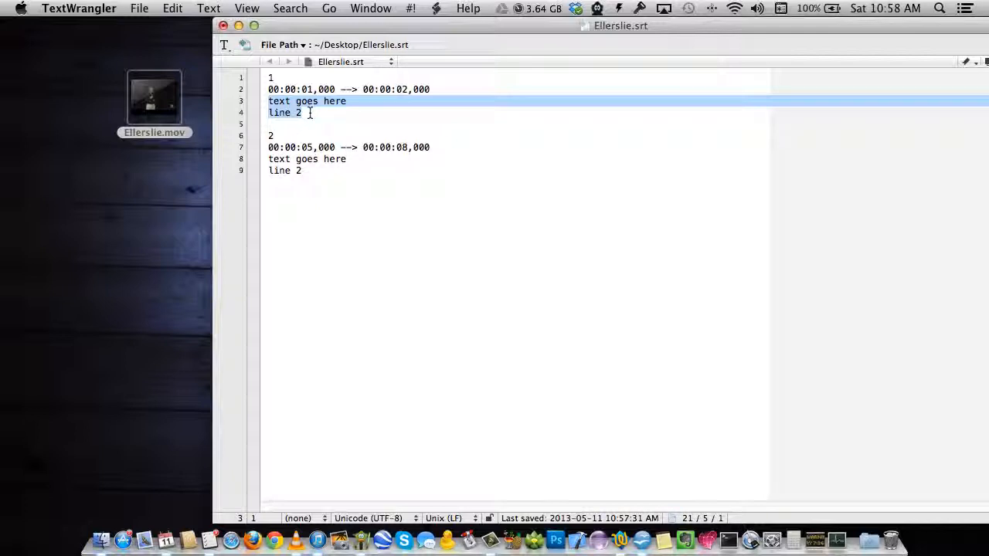
left_click(310, 113)
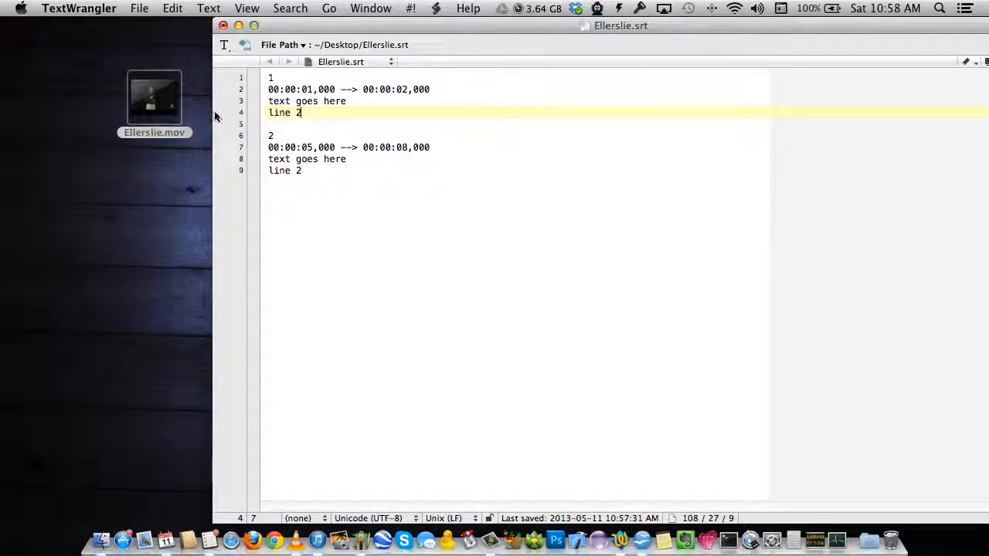
Play Ellerslie.mov from the desktop in VLC, pause it at 00:03, and close the player window.
left_click(169, 102)
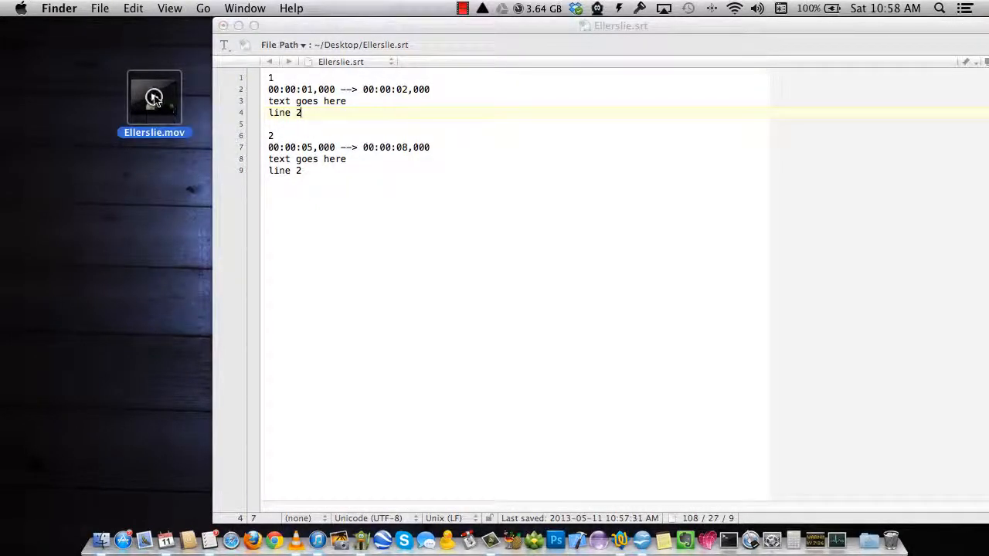
double_click(156, 99)
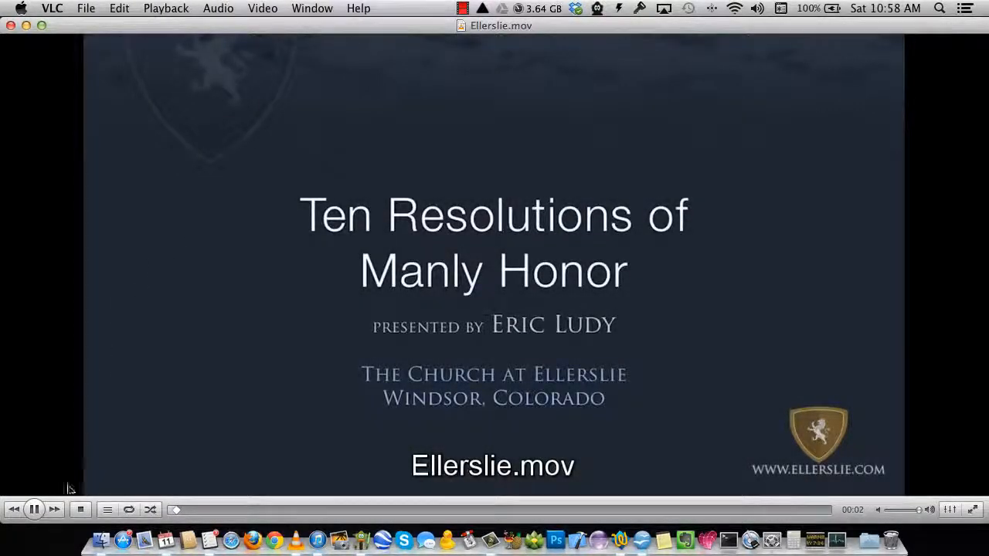
left_click(35, 509)
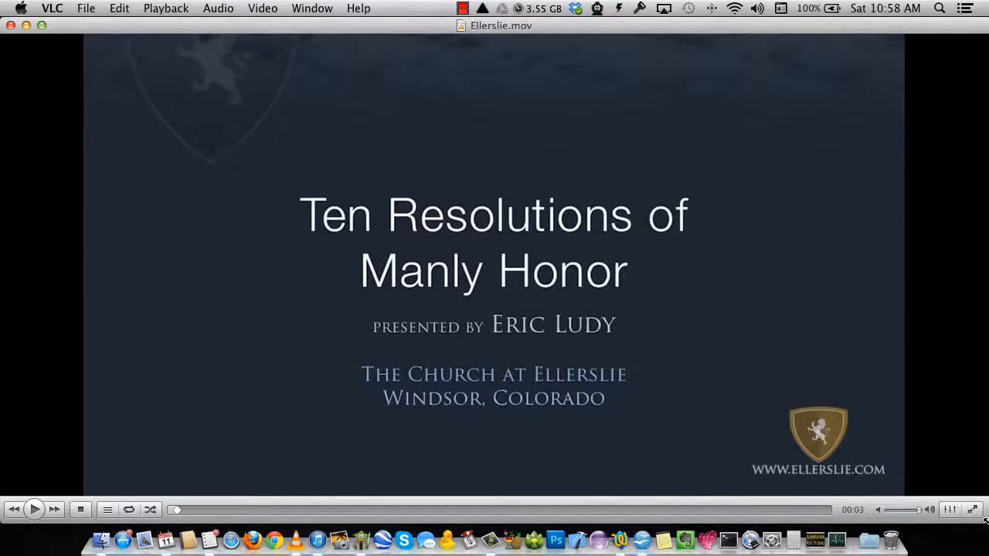
left_click_drag(985, 519, 973, 521)
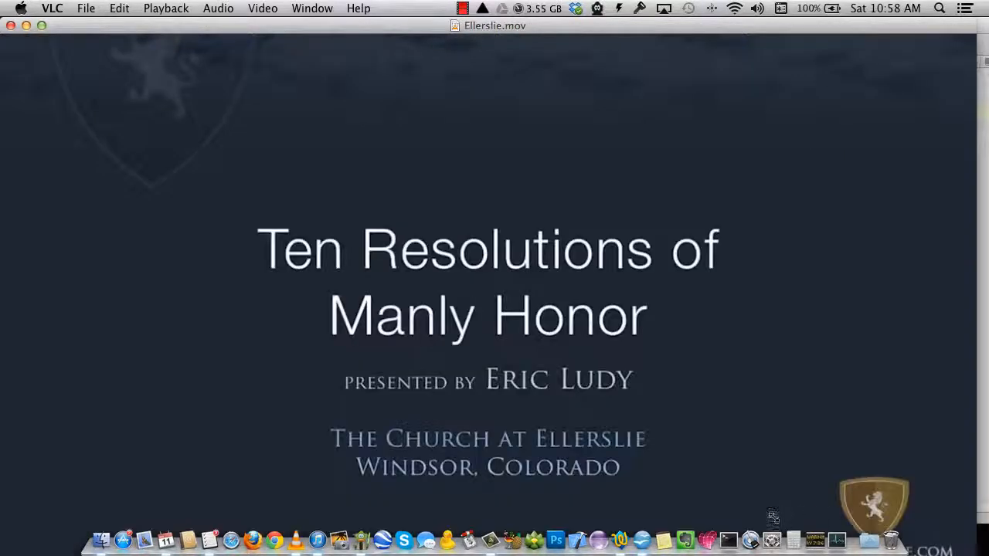
left_click(42, 26)
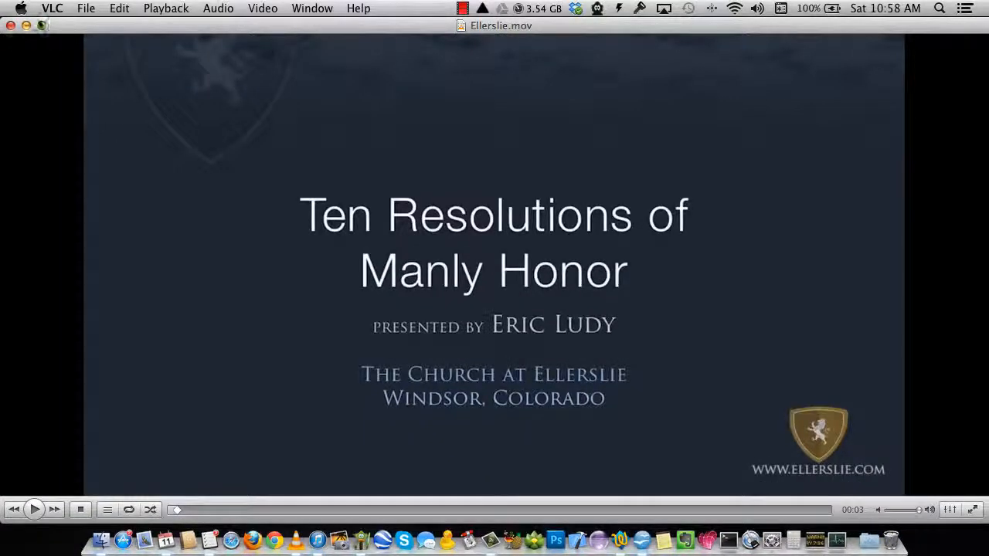
left_click(11, 26)
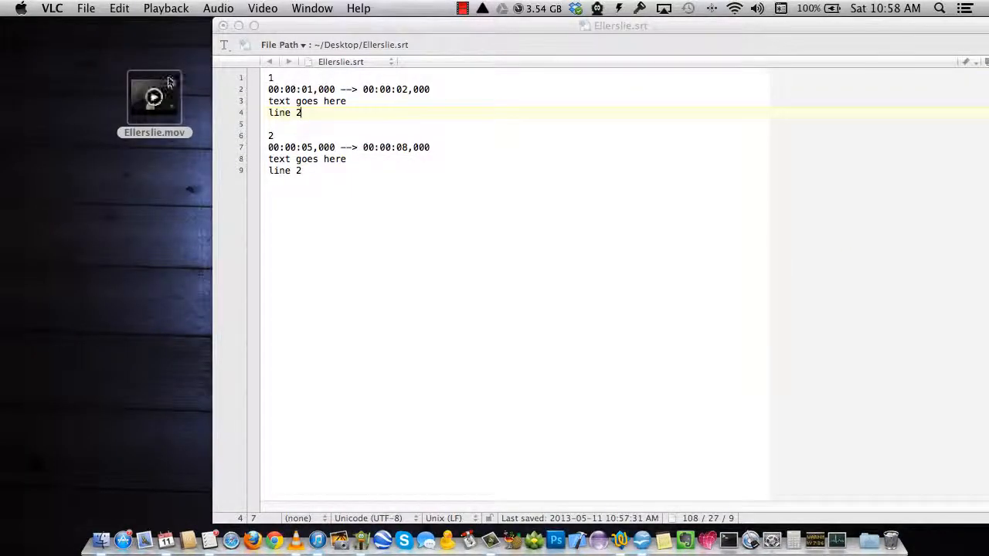
Move the Ellerslie.mov icon closer to the desktop's corner, and play the video in VLC from 00:03 to 00:10.
left_click_drag(170, 81, 83, 39)
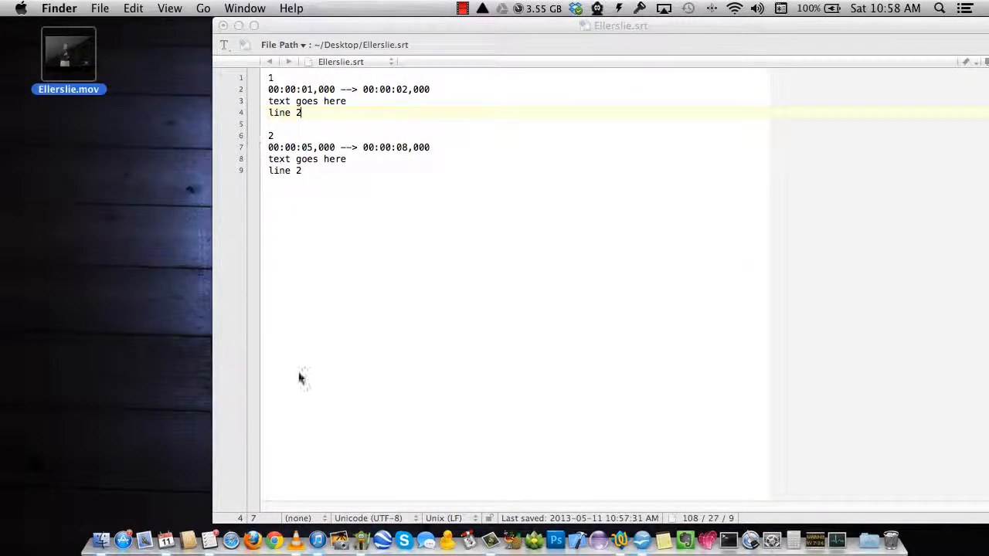
mouse_move(68, 87)
left_click(272, 516)
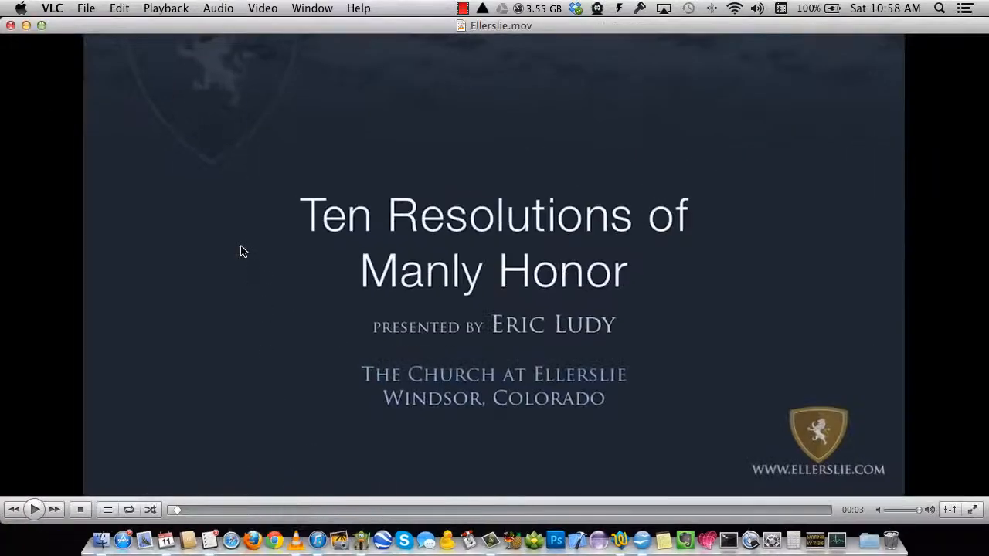
left_click(36, 510)
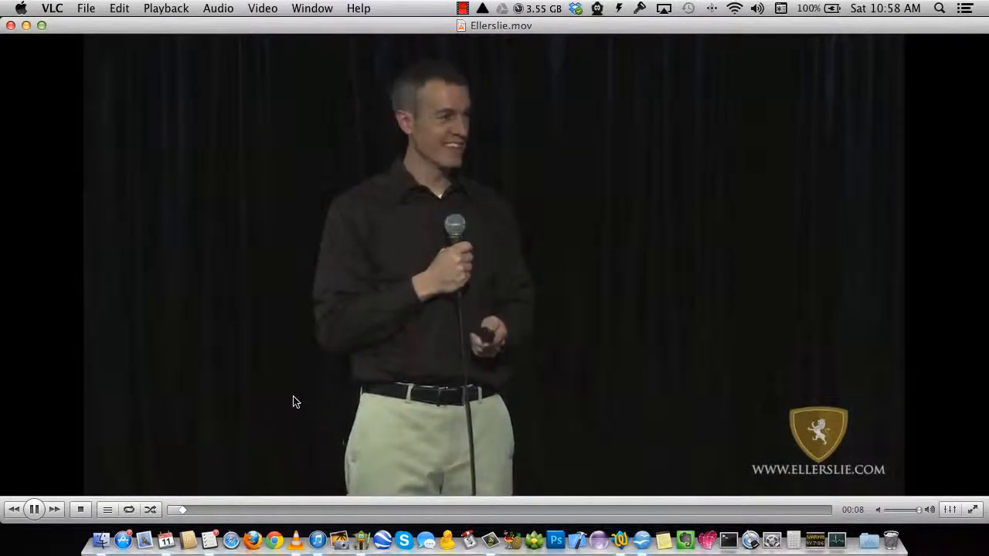
left_click(30, 510)
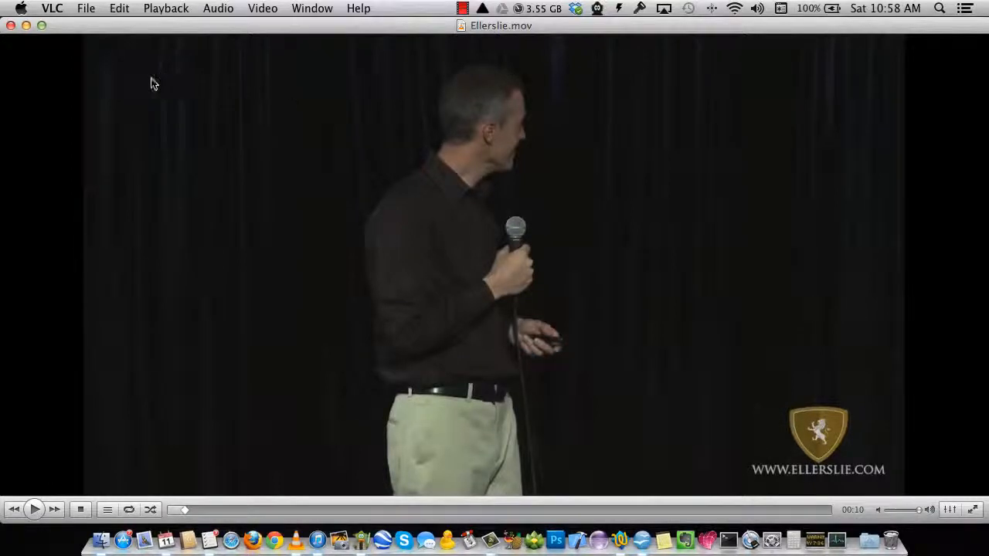
left_click(11, 27)
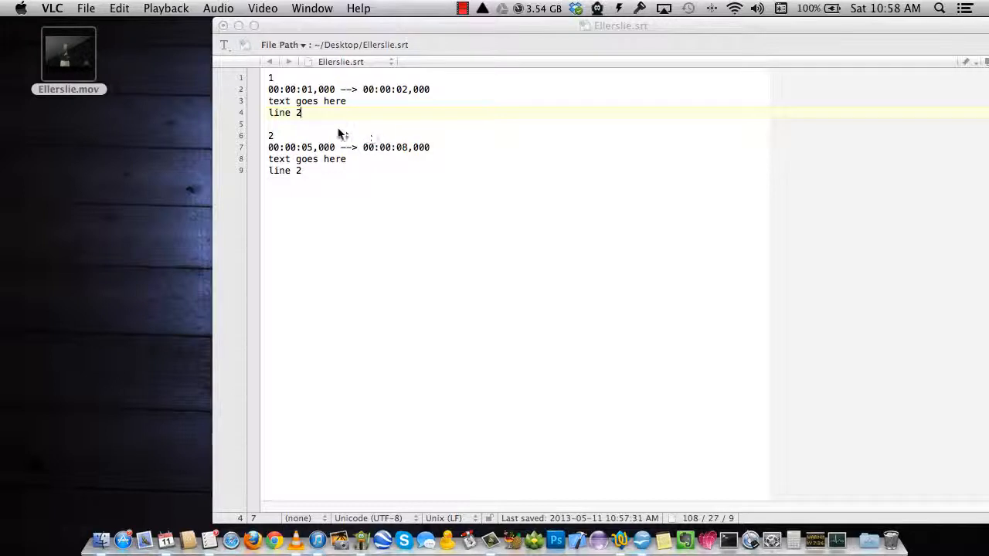
Open Ellerslie_final.srt from Subtitle Work/Part 1/template in TextWrangler and copy all of its subtitle entries.
left_click_drag(420, 27, 349, 26)
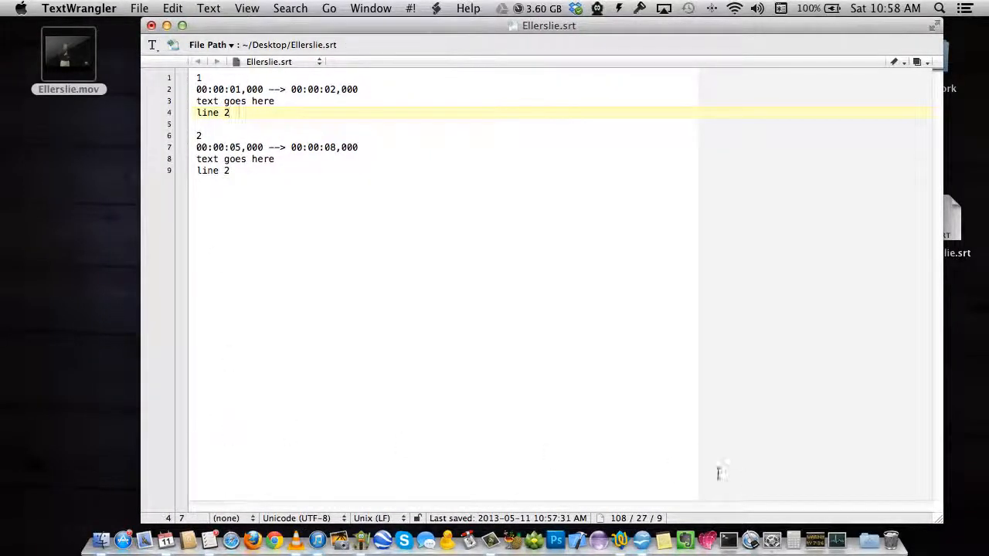
left_click(93, 533)
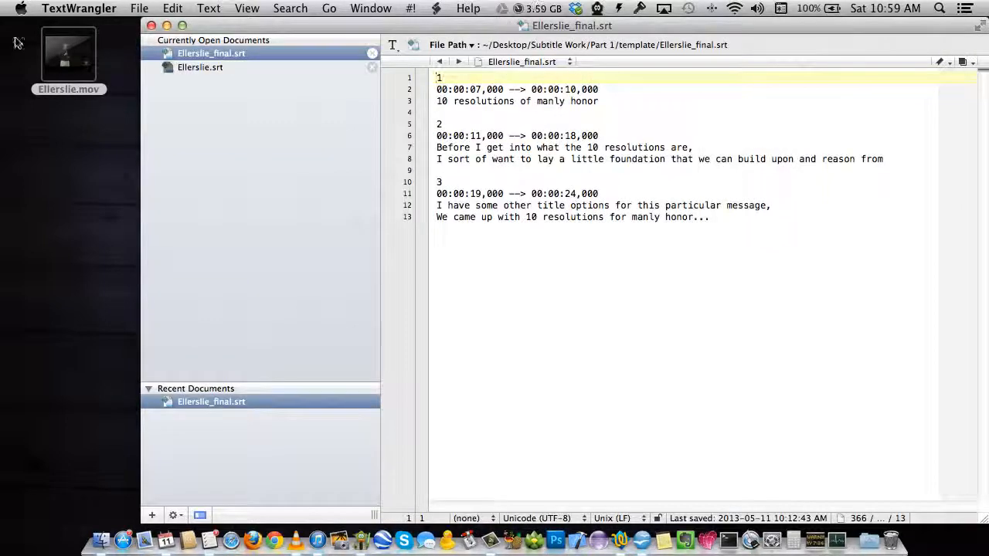
left_click_drag(524, 23, 421, 23)
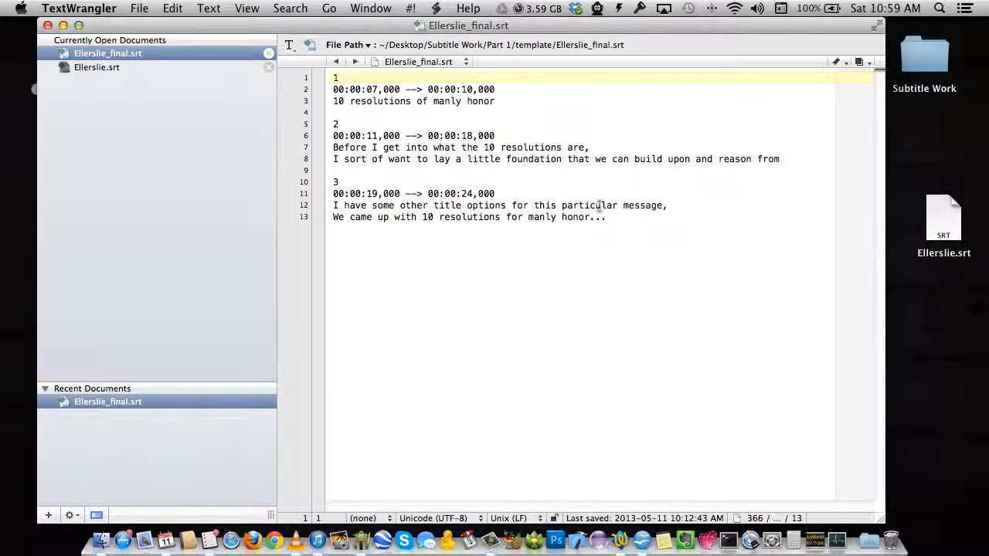
left_click_drag(613, 220, 245, 74)
key("cmd+c")
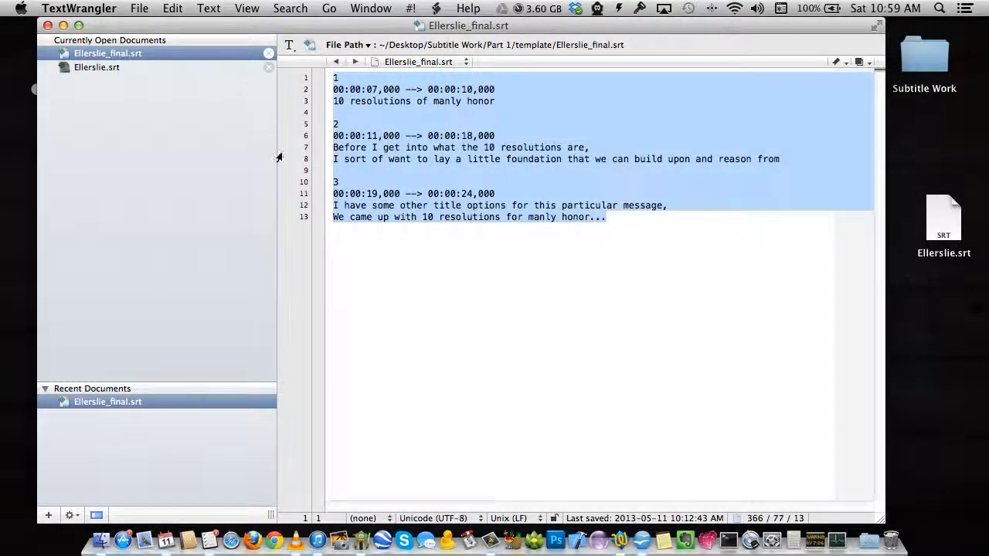
Replace all of the placeholder text in Ellerslie.srt with the subtitle entries copied from Ellerslie_final.srt.
left_click(125, 67)
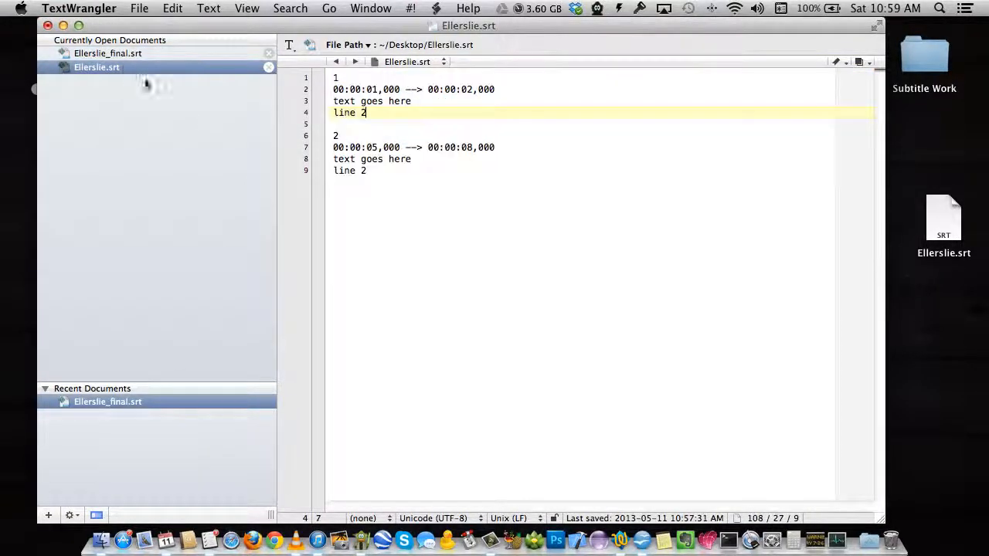
left_click_drag(396, 176, 316, 75)
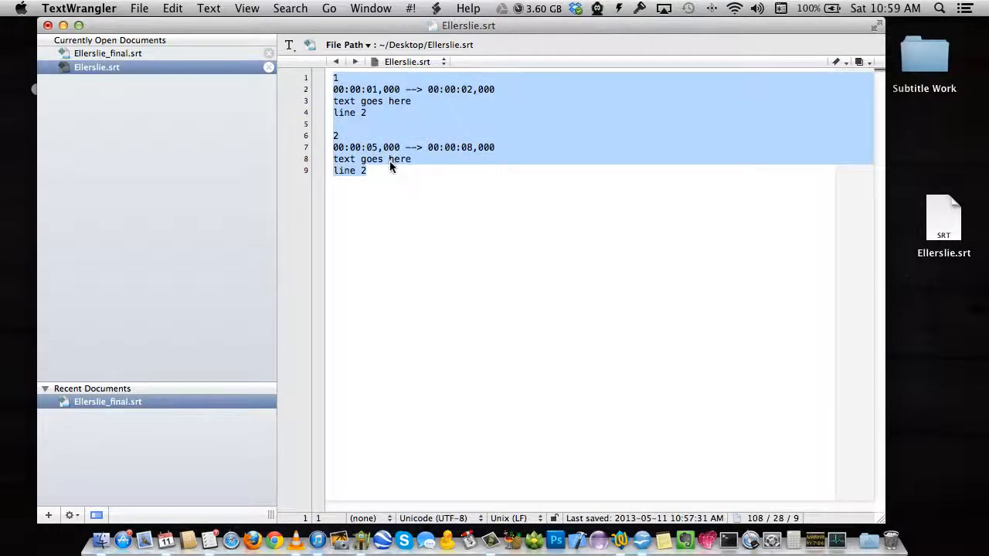
key("cmd+v")
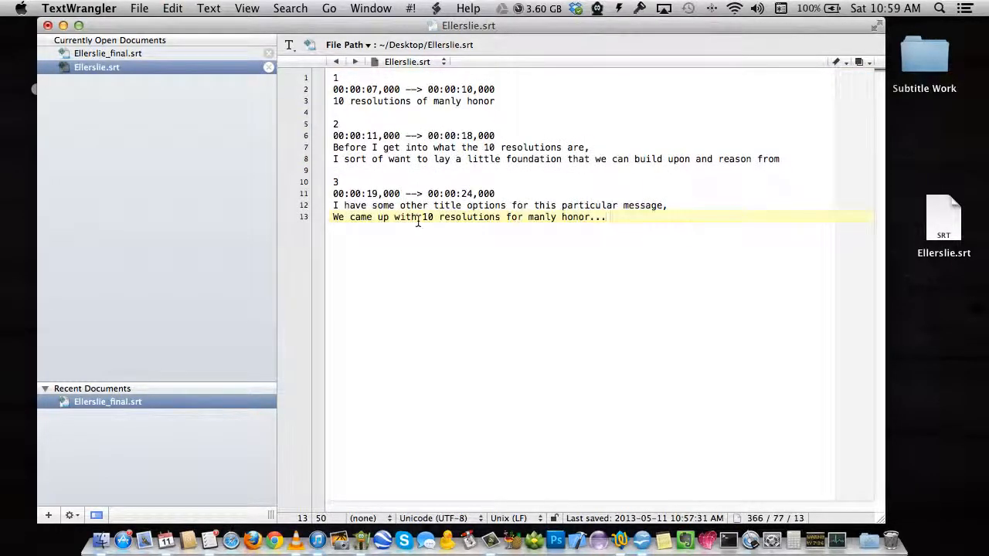
Examine the numbers, start and end times, and caption lines of the three subtitle entries in Ellerslie.srt.
left_click_drag(334, 79, 338, 87)
left_click(372, 89)
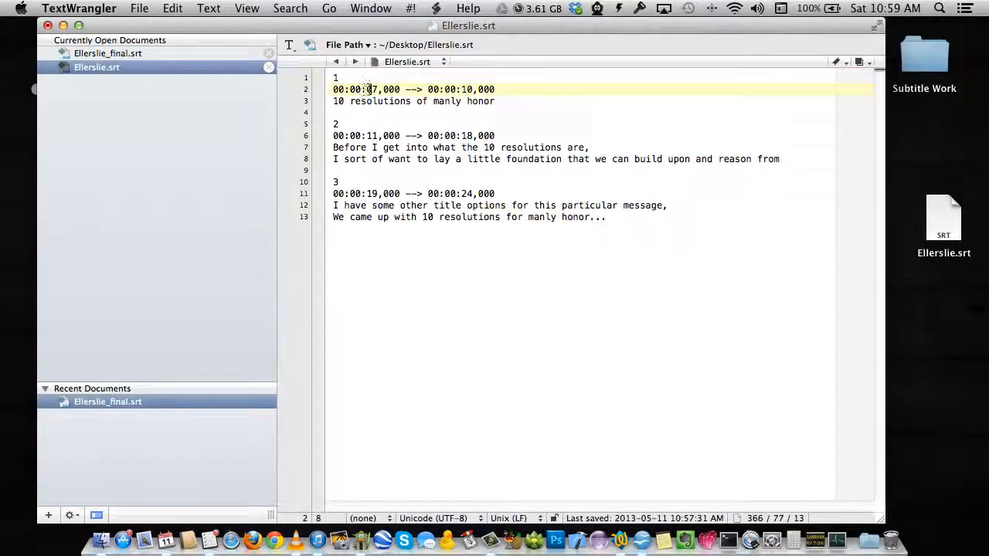
left_click_drag(461, 89, 473, 90)
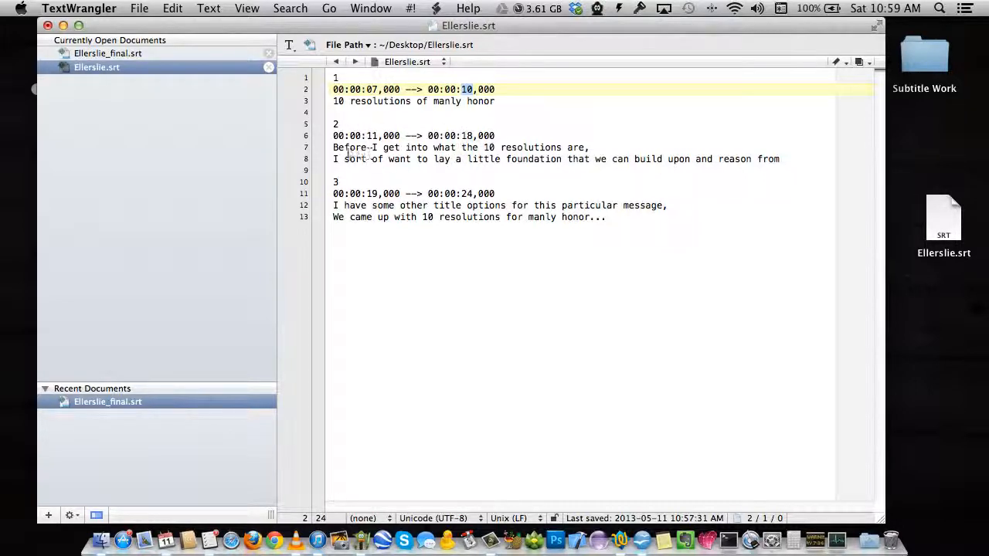
left_click_drag(334, 146, 779, 155)
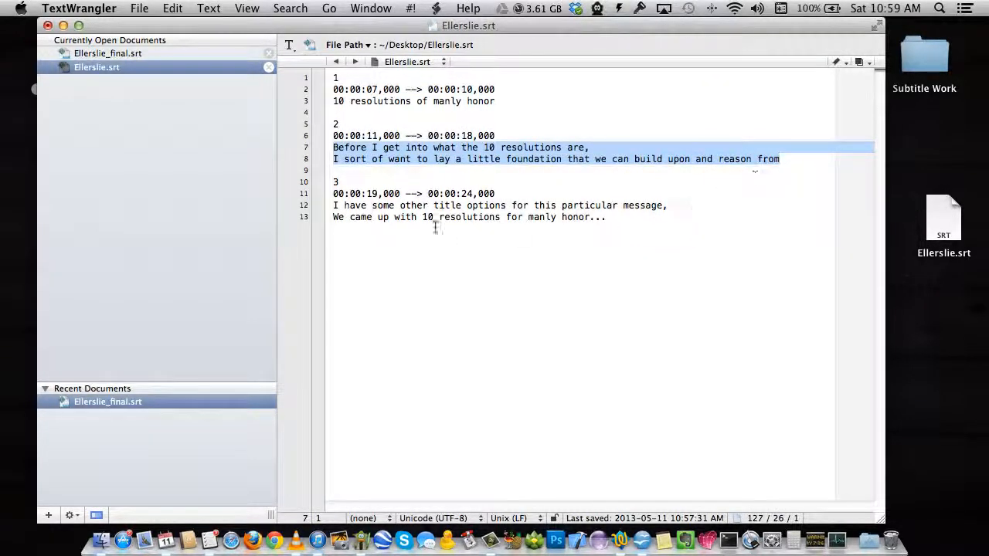
left_click(400, 204)
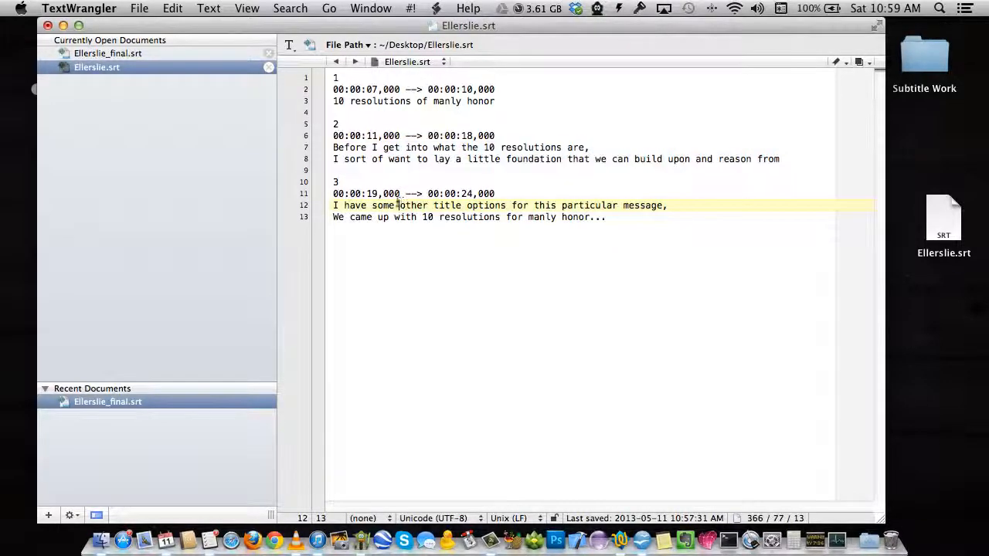
left_click(335, 194)
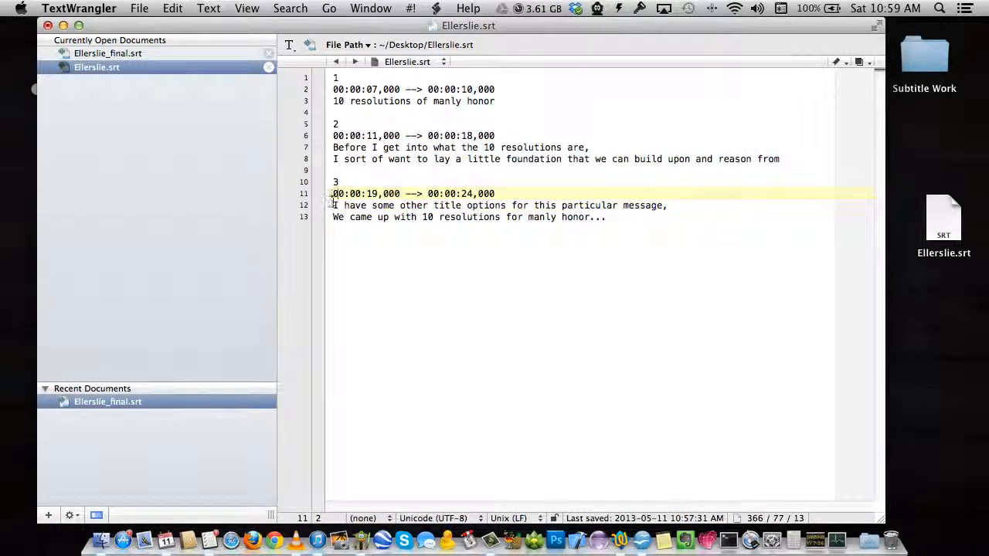
left_click(334, 205)
left_click_drag(334, 205, 719, 217)
left_click(636, 224)
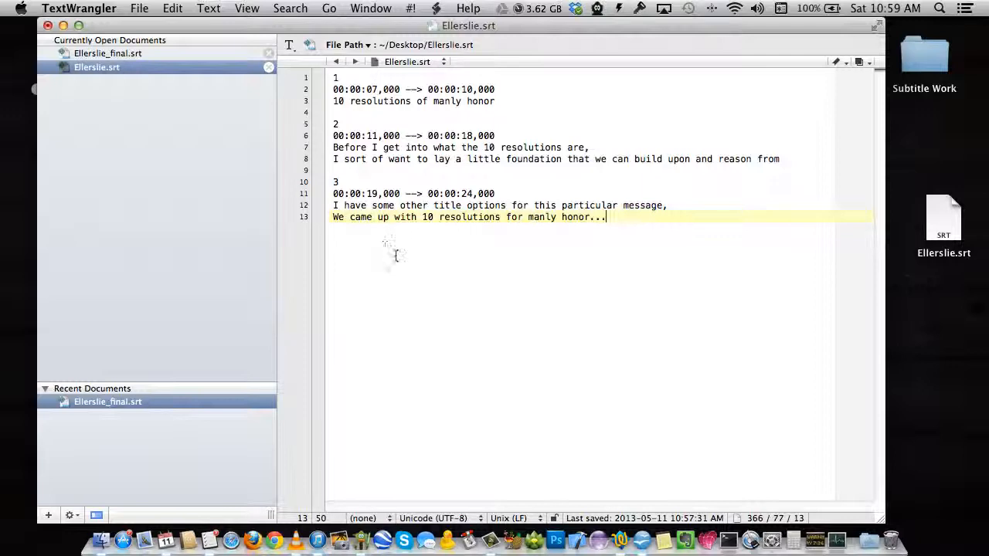
Save Ellerslie.srt, minimize the editor, and play Ellerslie.mov from the desktop in VLC to check the subtitles.
key("super+s")
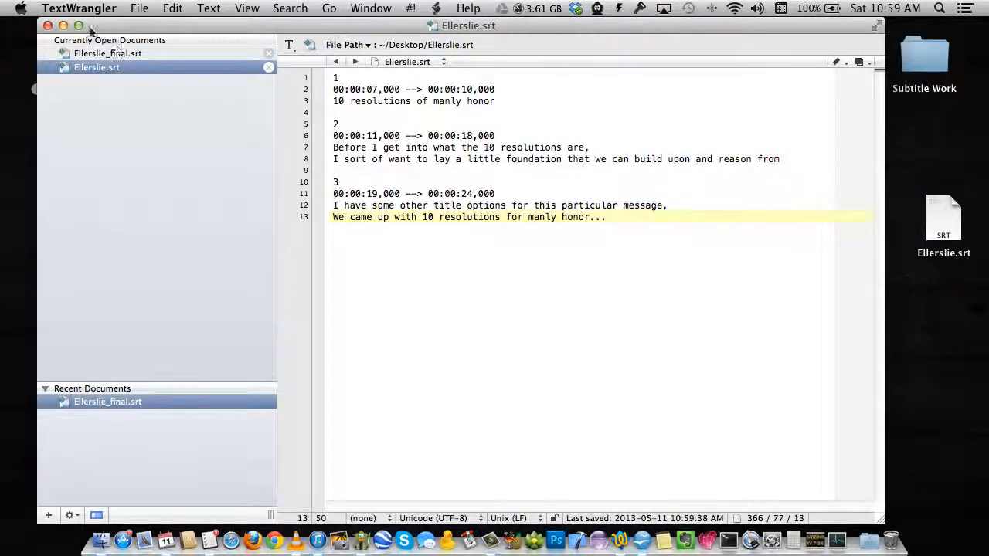
left_click(64, 25)
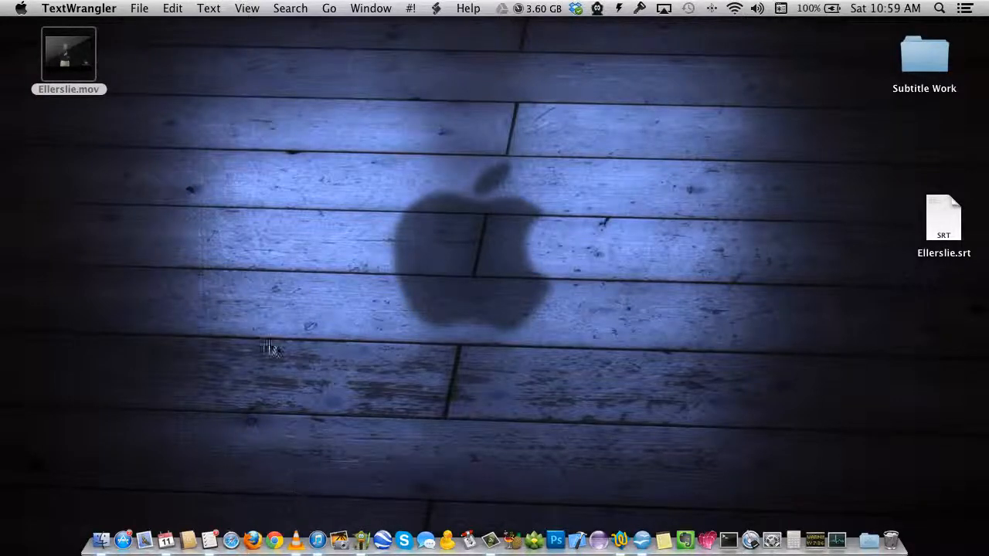
mouse_move(90, 48)
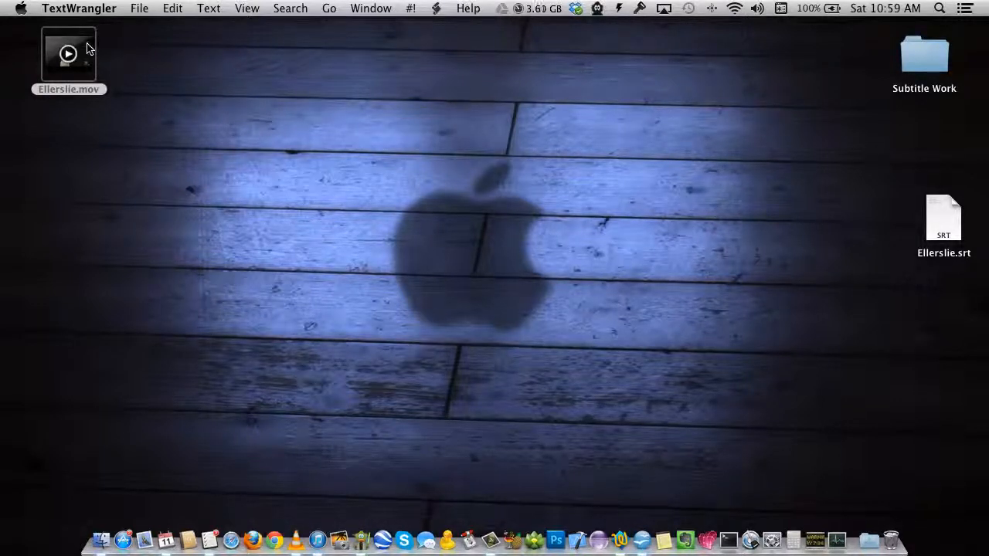
double_click(87, 48)
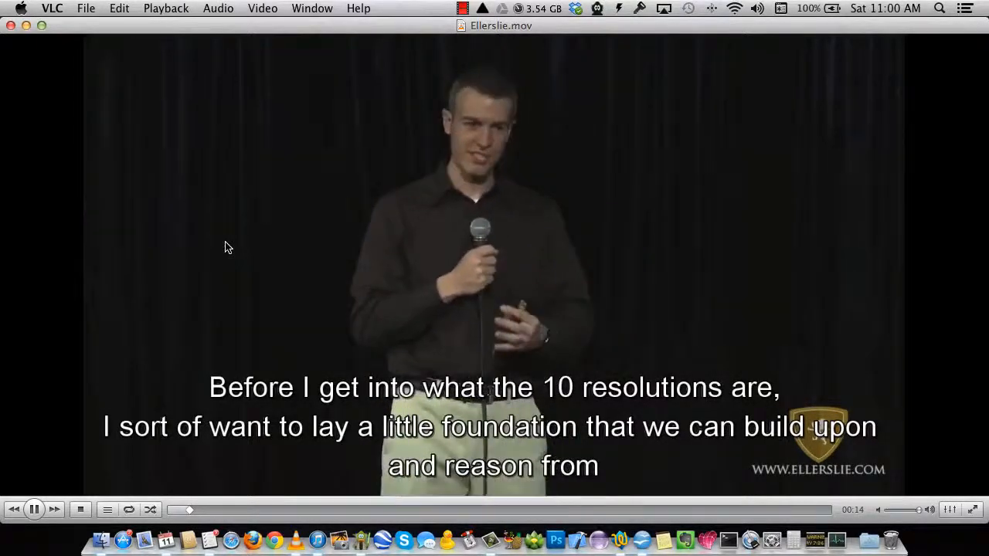
left_click(34, 510)
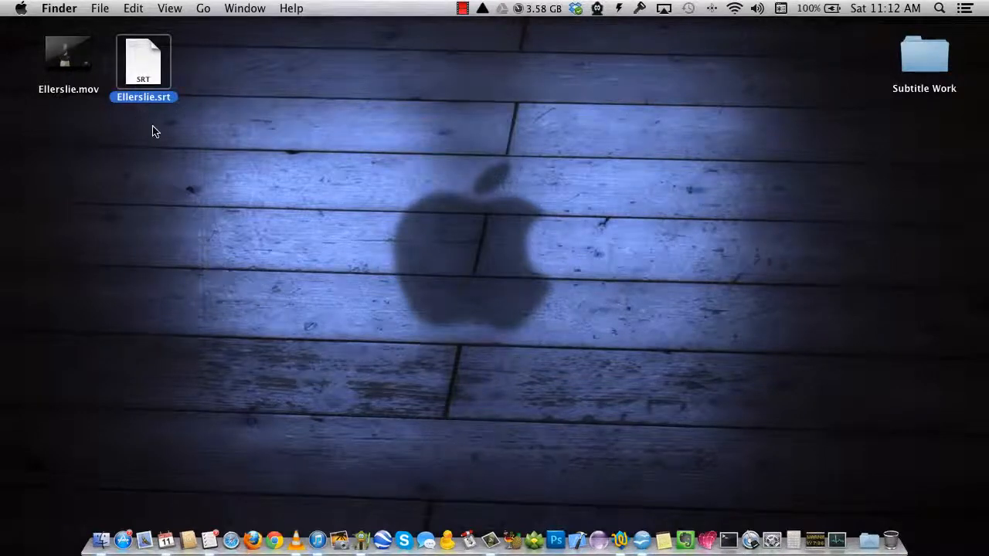
Rename the Ellerslie.srt file on the desktop as Ellerslie_en.srt.
left_click(147, 97)
type("Ellerslie_en")
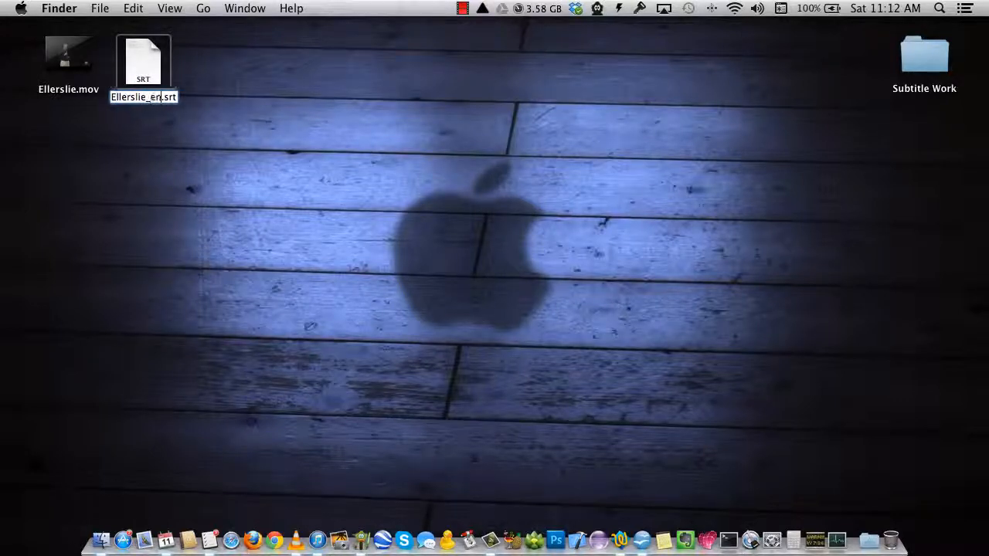
key("Return")
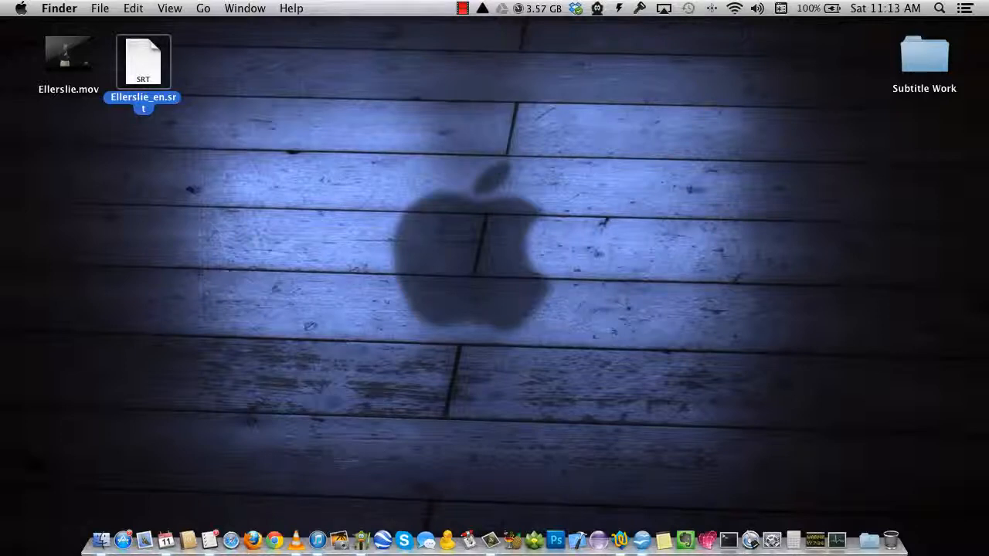
left_click(305, 113)
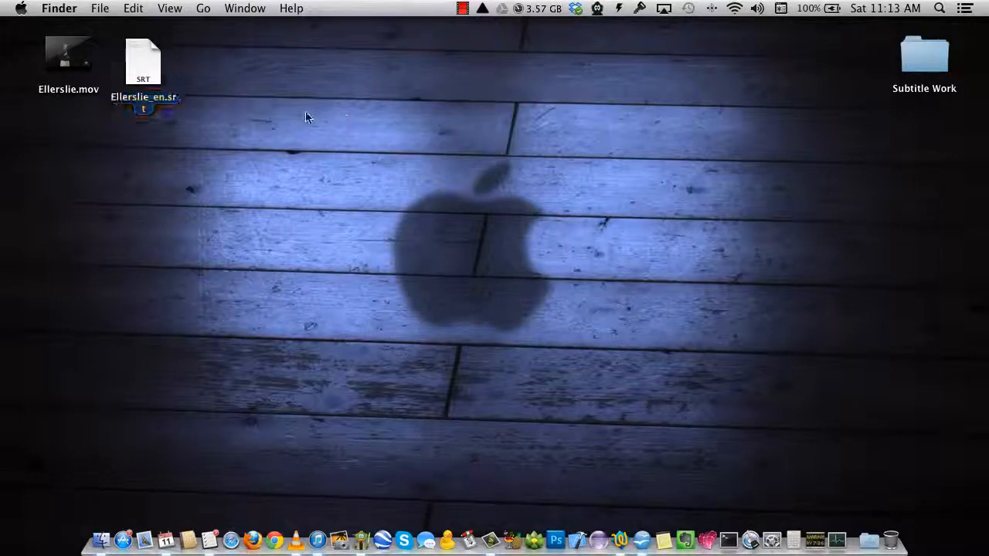
Duplicate Ellerslie_en.srt on the desktop and place the copy beside the original.
left_click(153, 80)
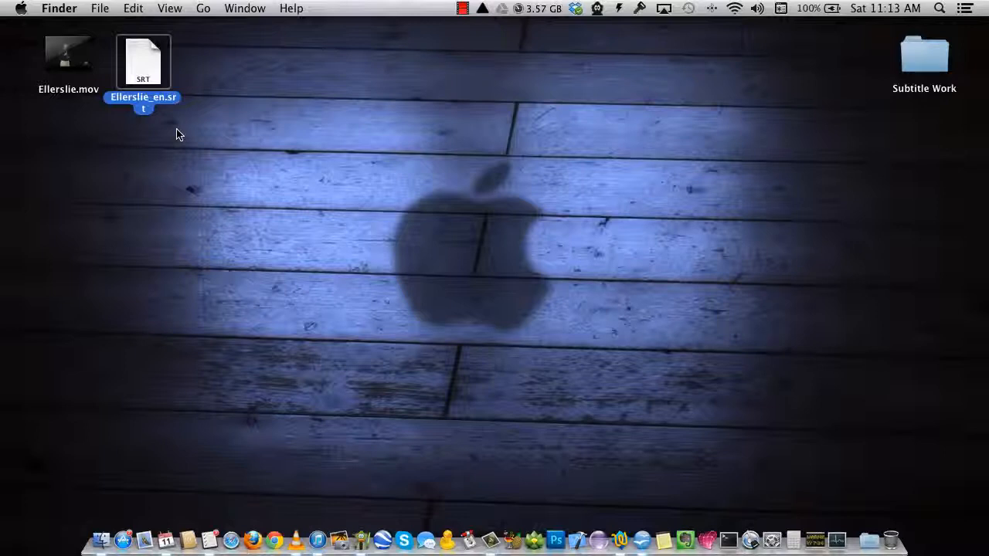
key("super+d")
left_click_drag(943, 220, 246, 68)
Rename the duplicated subtitle file as Ellerslie_fr.srt.
left_click(230, 105)
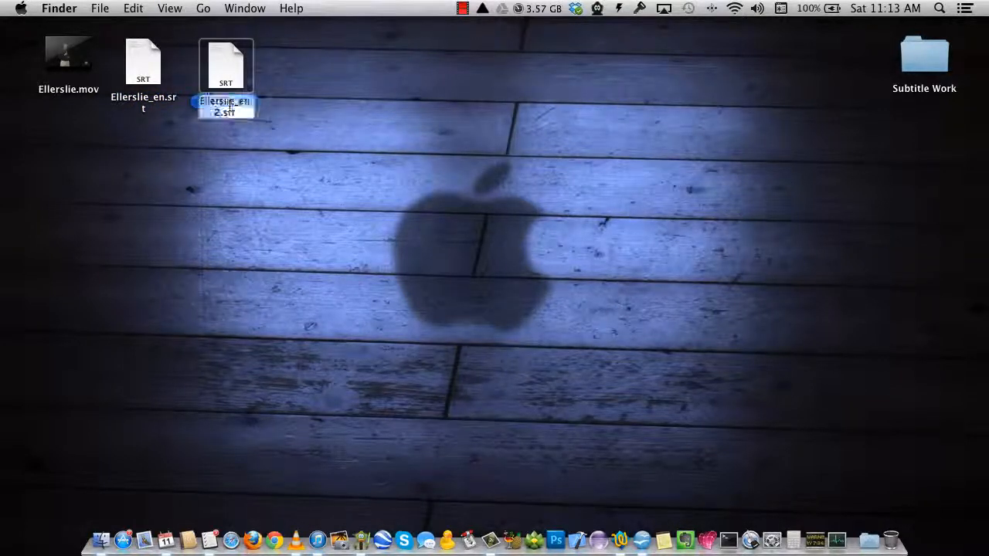
key("Right")
key("BackSpace")
key("BackSpace")
key("BackSpace")
key("BackSpace")
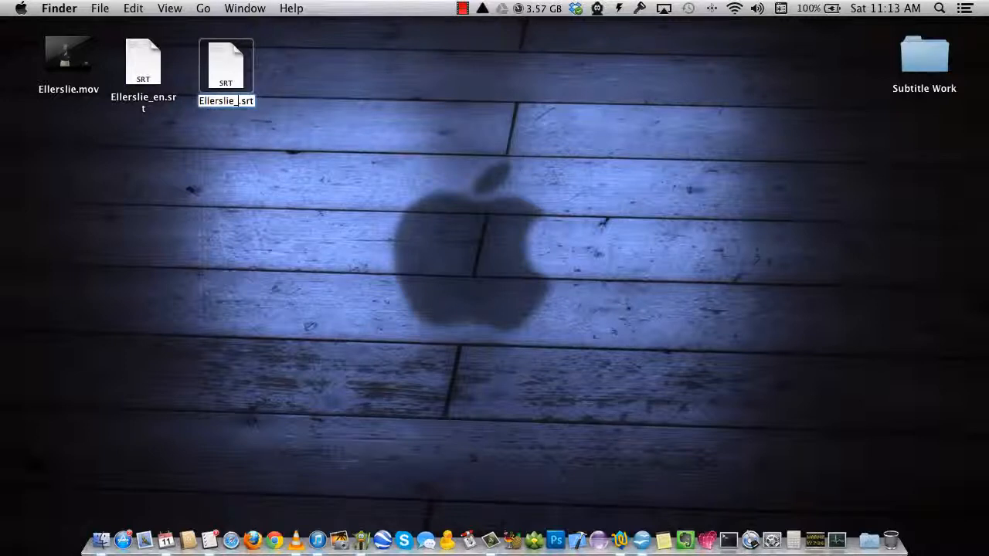
type("fr")
key("Return")
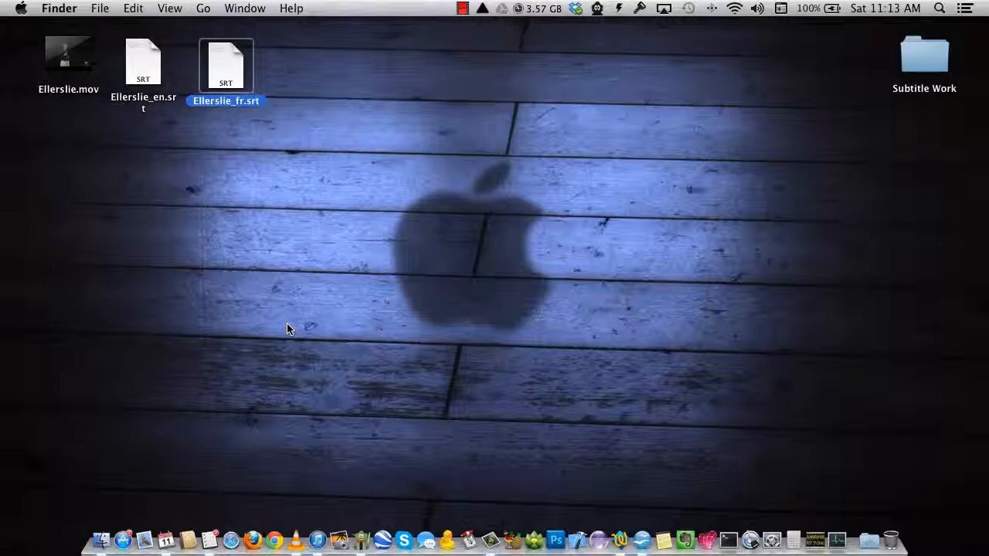
Open Ellerslie_fr.srt in TextWrangler, add [fr] before and after the first subtitle's text, and save.
double_click(226, 63)
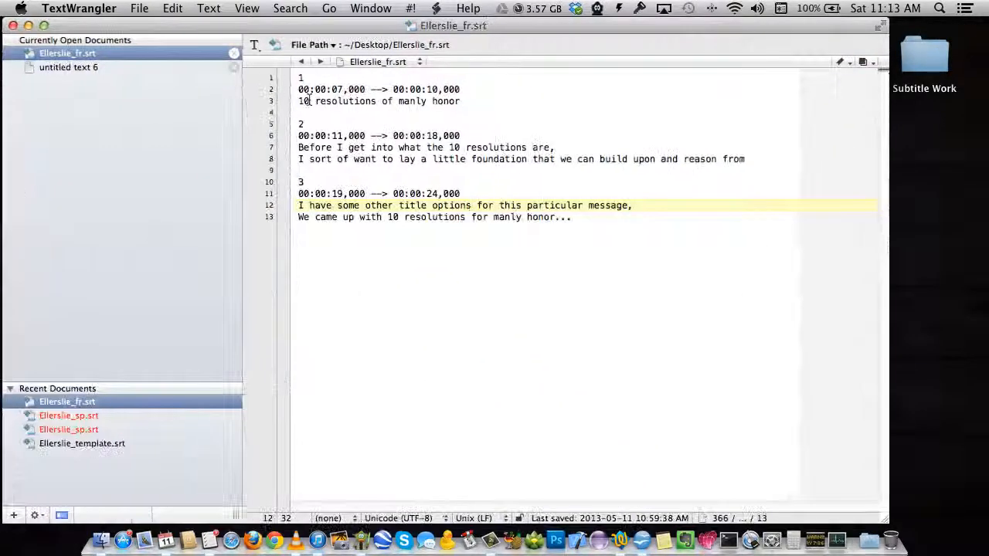
left_click(299, 101)
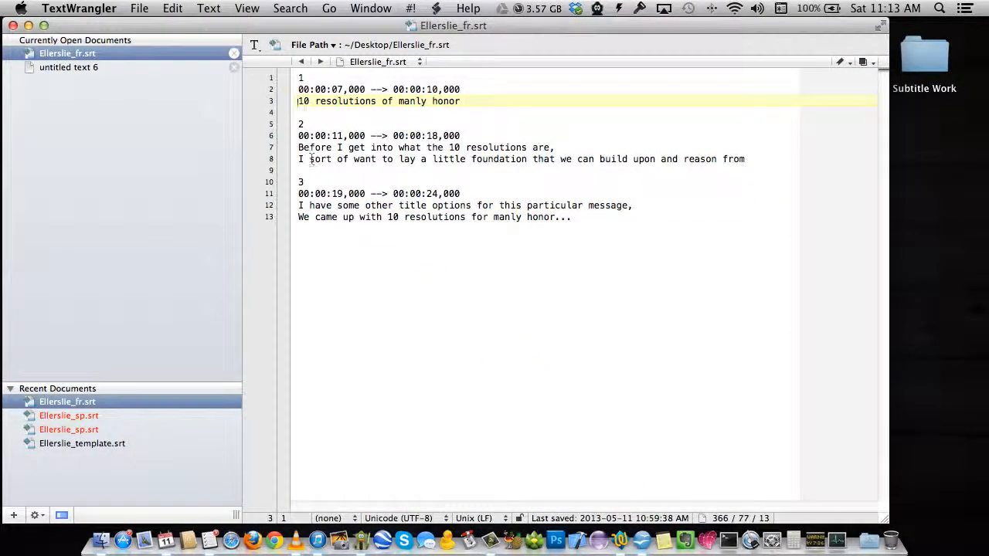
type("[fr]")
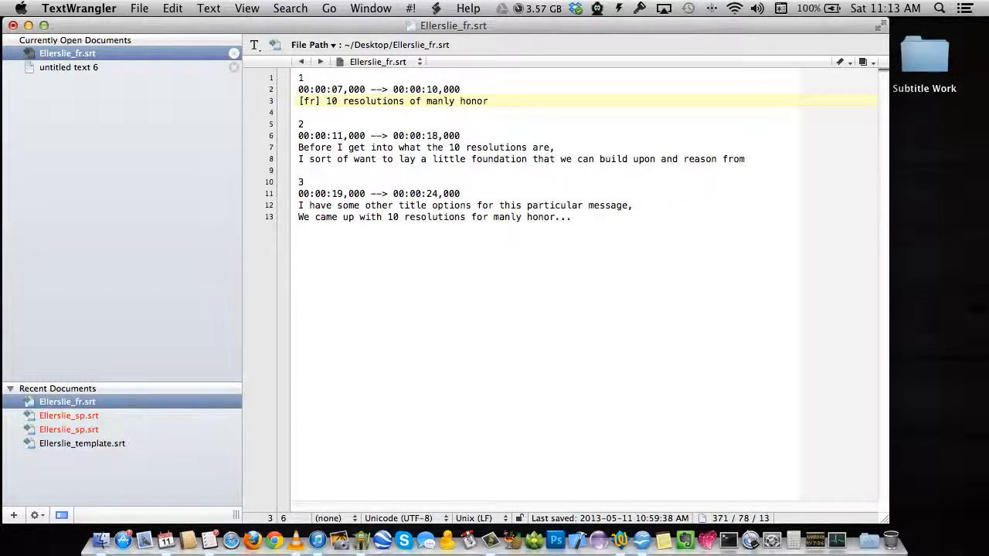
key("super+Right")
type("[]")
key("Left")
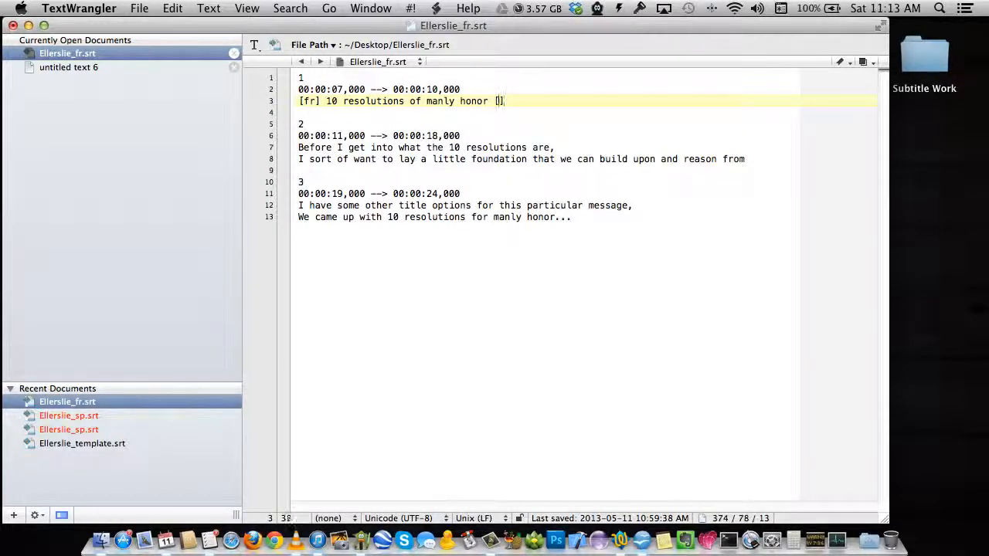
type("fr")
key("super+s")
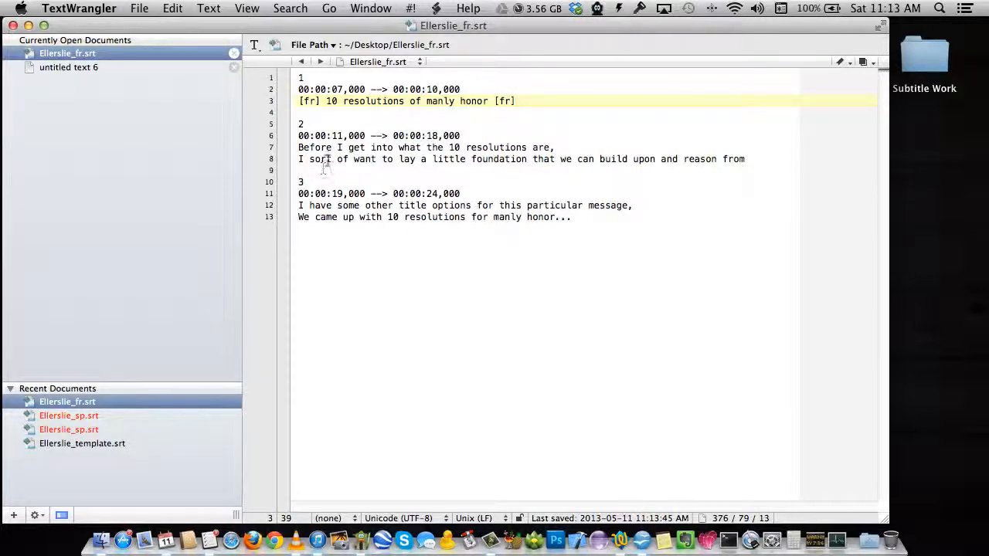
Add [fr] at the start and end of the second subtitle's text, save Ellerslie_fr.srt, and minimize the editor.
left_click(300, 147)
type("[fr]")
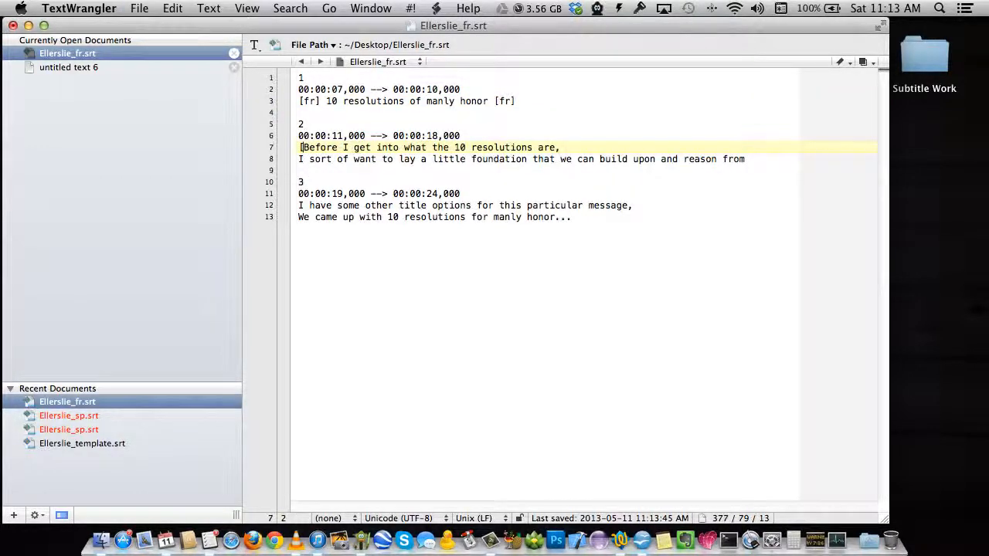
left_click(754, 159)
type("[fr")
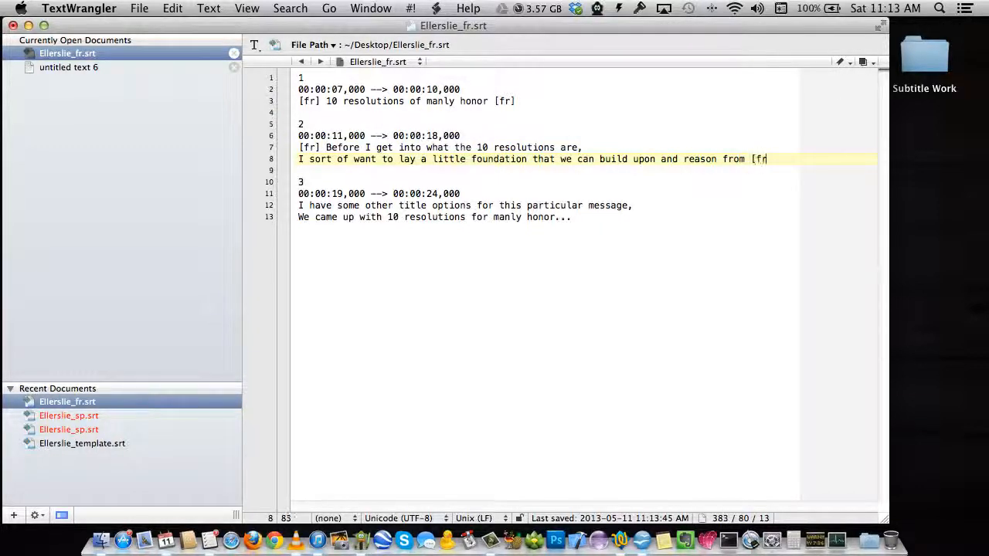
type("]")
left_click(437, 147)
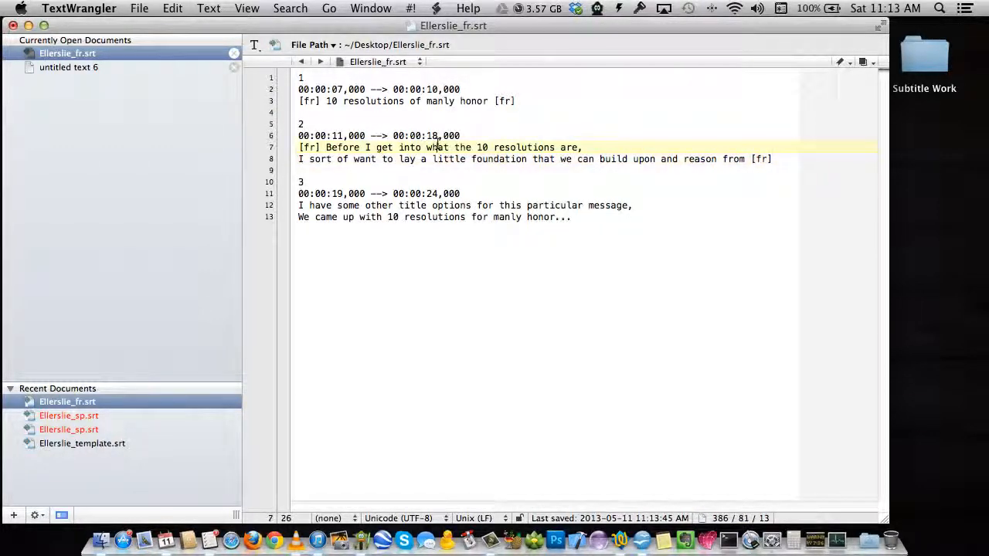
key("super+s")
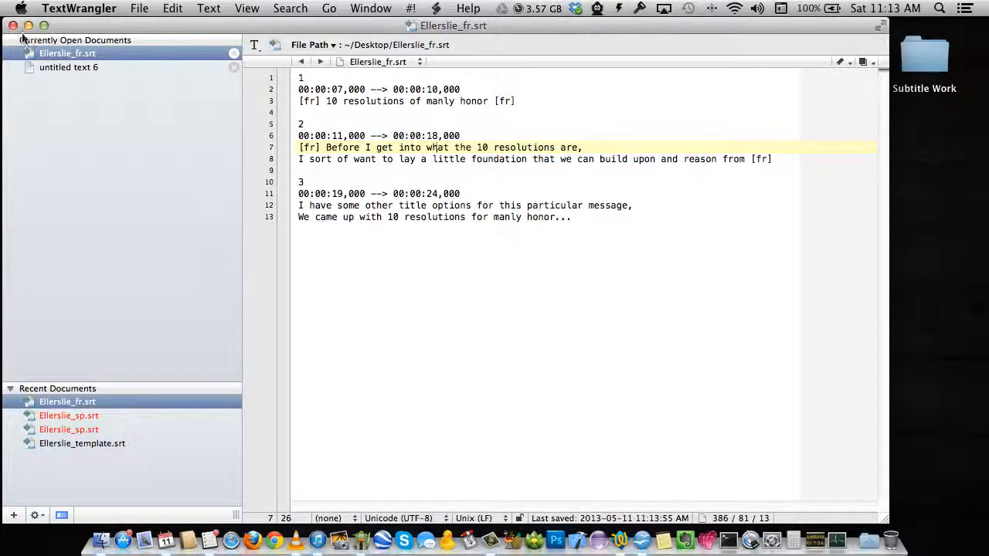
left_click(402, 182)
left_click(27, 26)
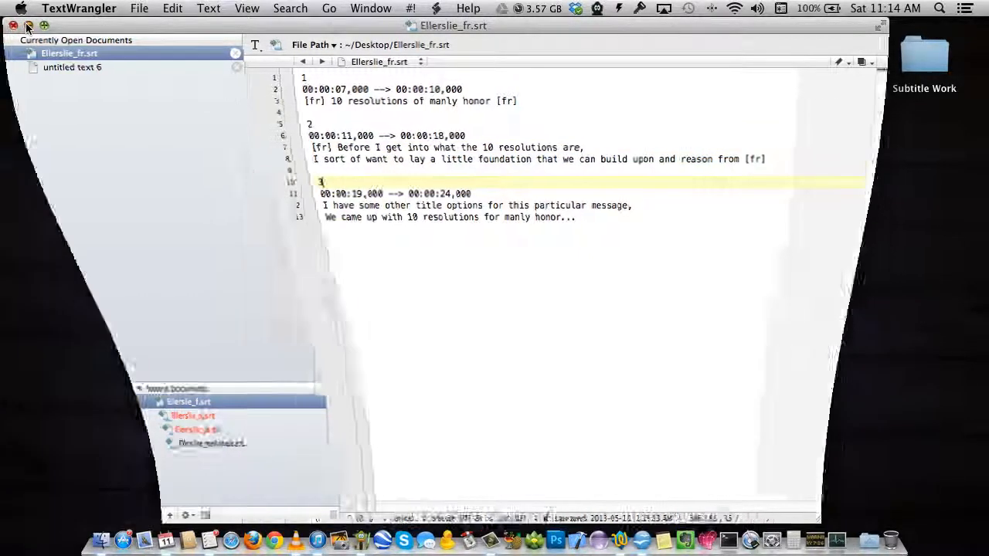
Open Ellerslie.mov in VLC, pause playback, and examine the available subtitle tracks.
mouse_move(84, 58)
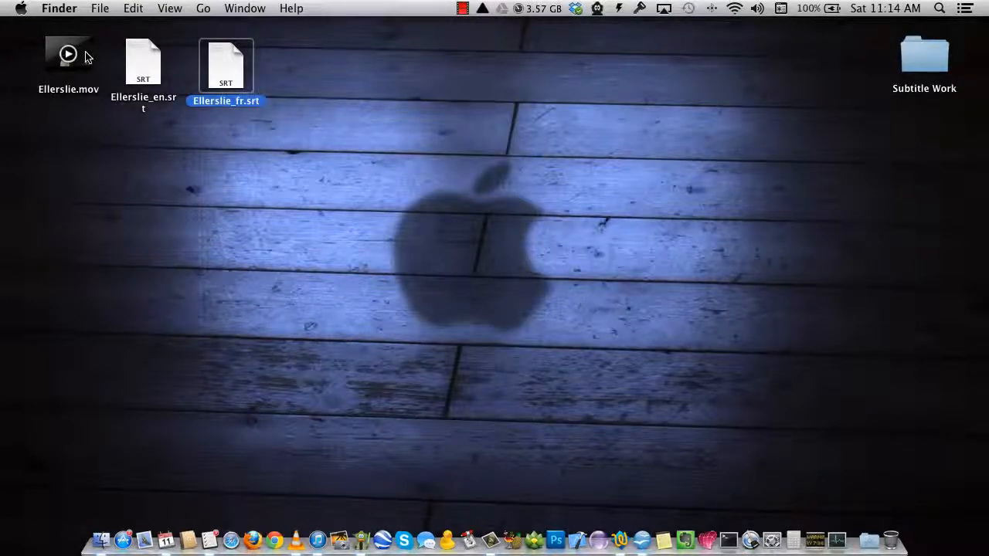
double_click(86, 57)
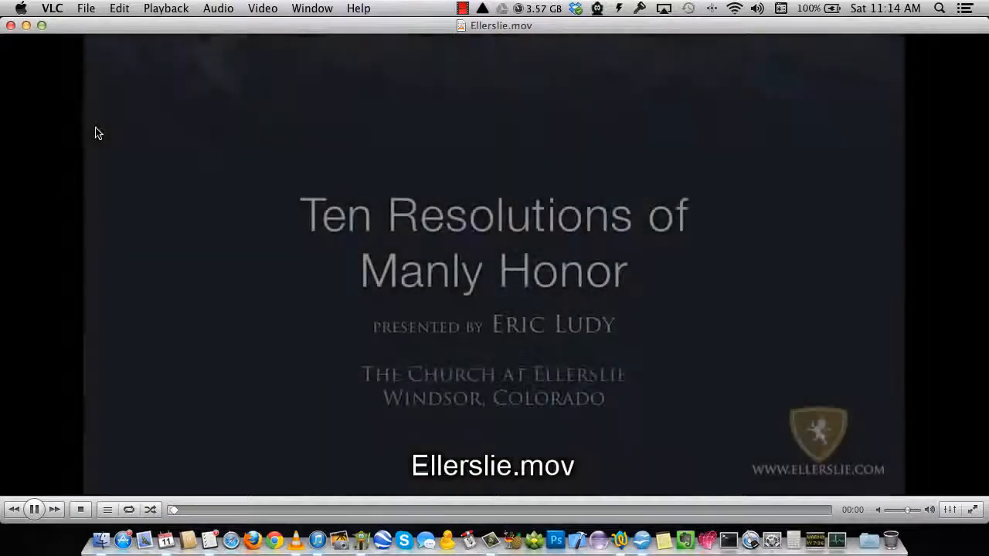
left_click(34, 510)
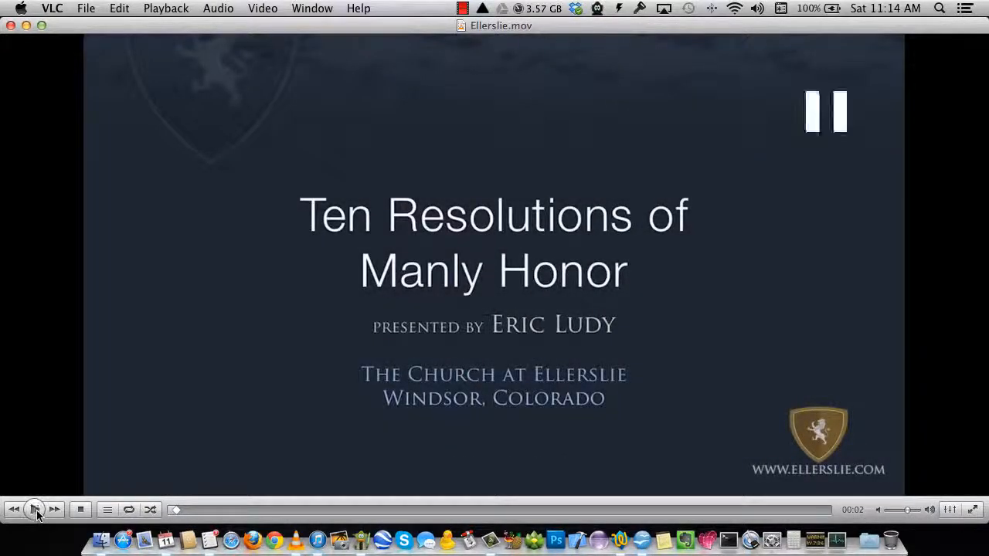
left_click(262, 8)
mouse_move(295, 248)
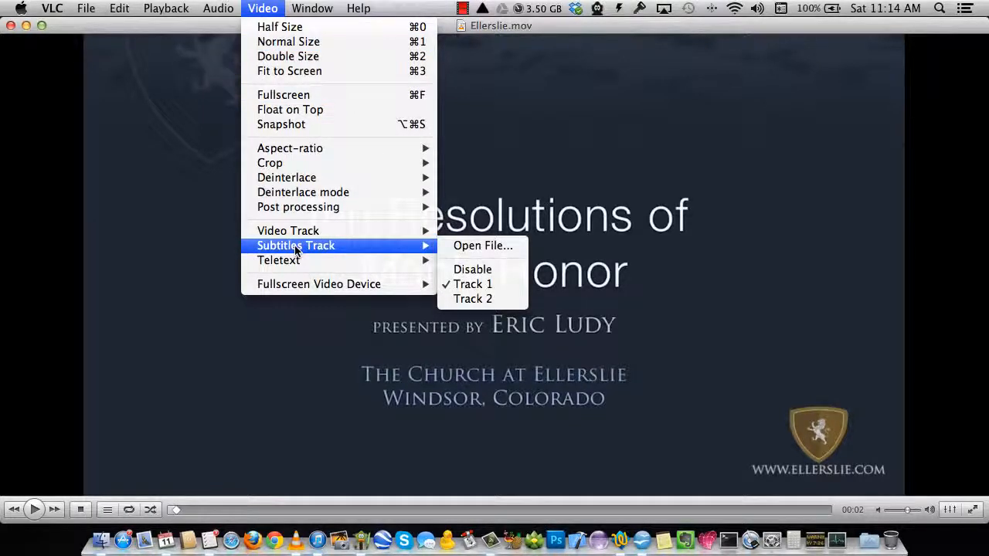
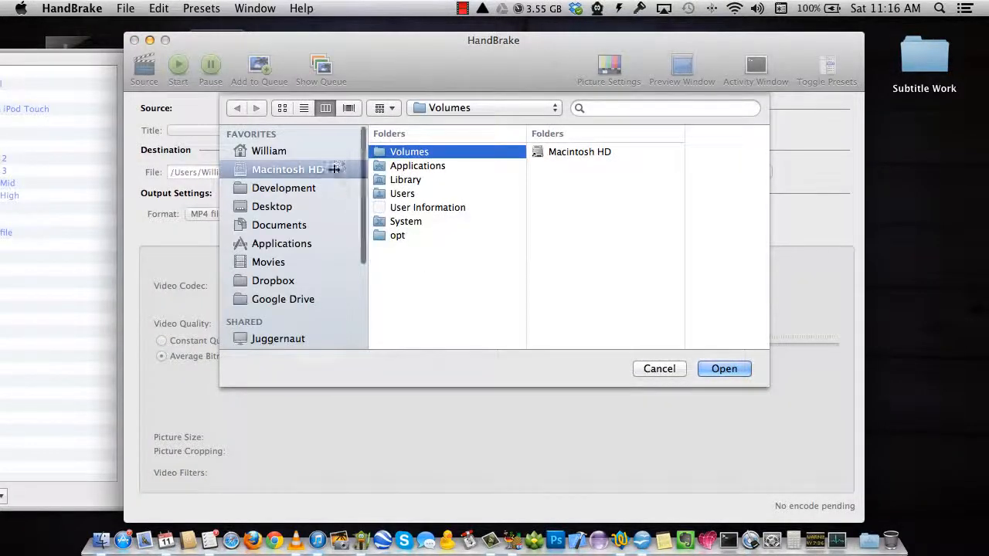
Load Ellerslie.mov from the desktop as the source video in HandBrake.
left_click(273, 206)
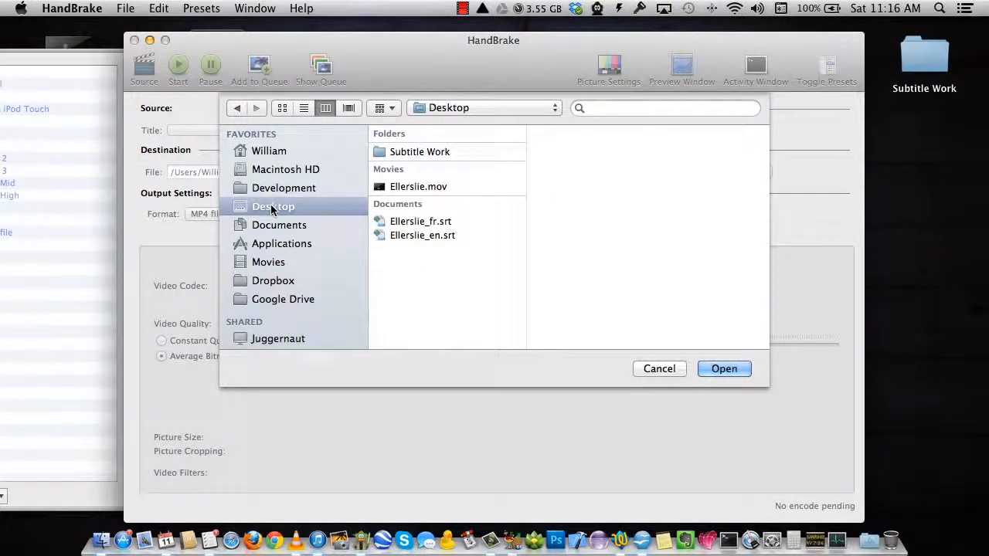
left_click_drag(394, 56, 461, 54)
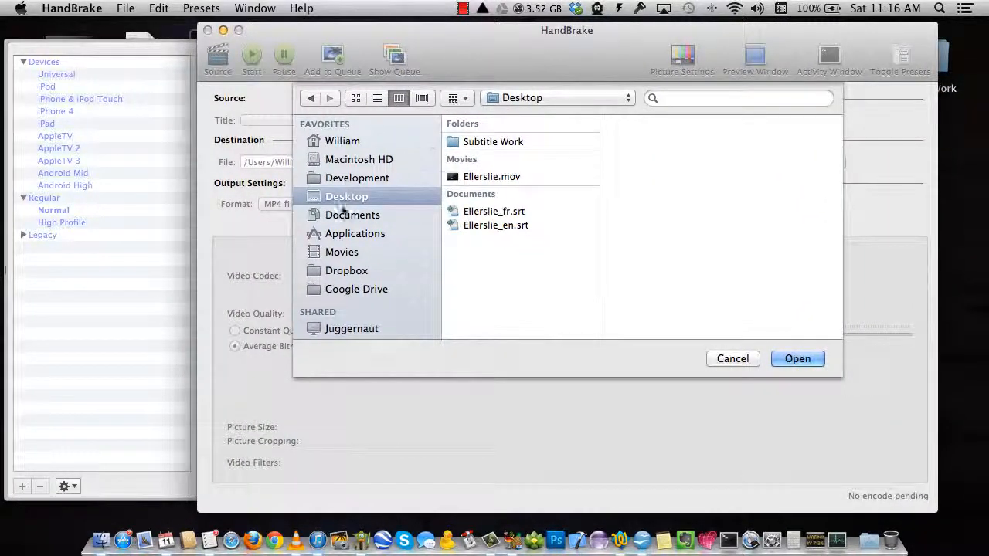
left_click(492, 177)
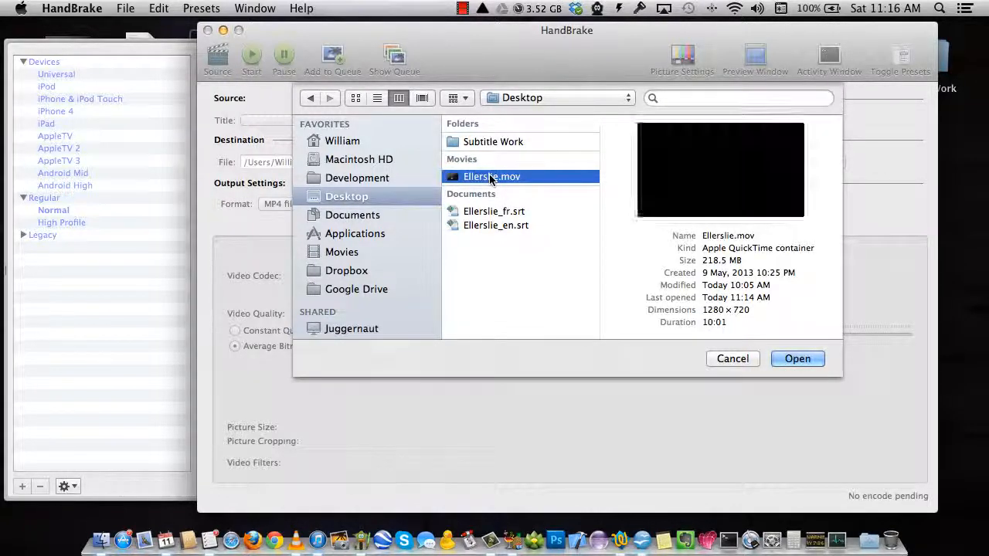
left_click(795, 359)
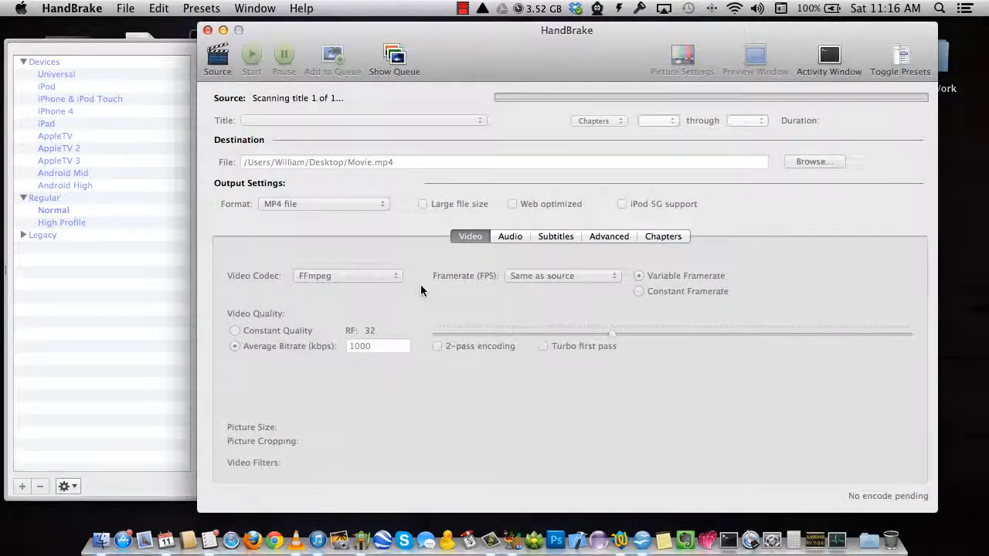
left_click(387, 162)
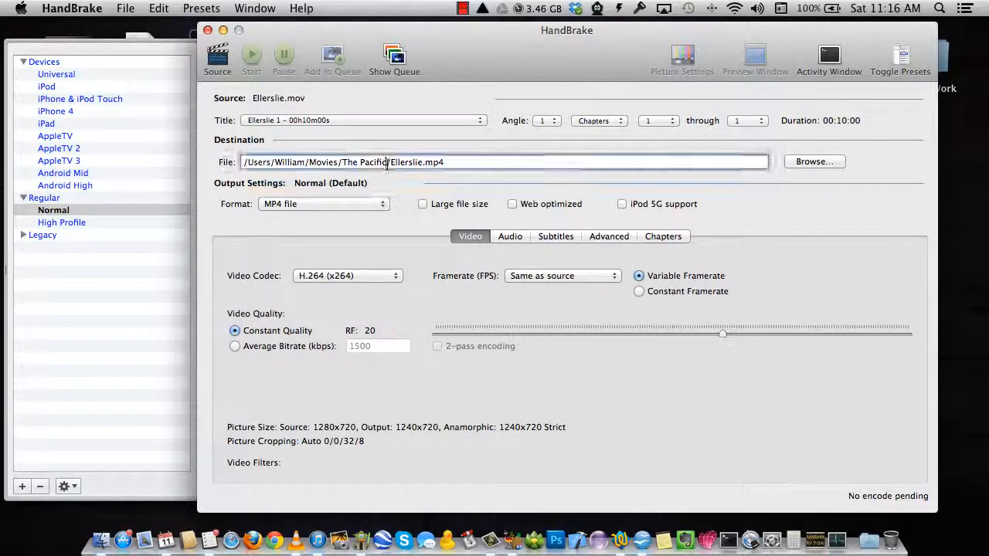
key("BackSpace")
key("BackSpace")
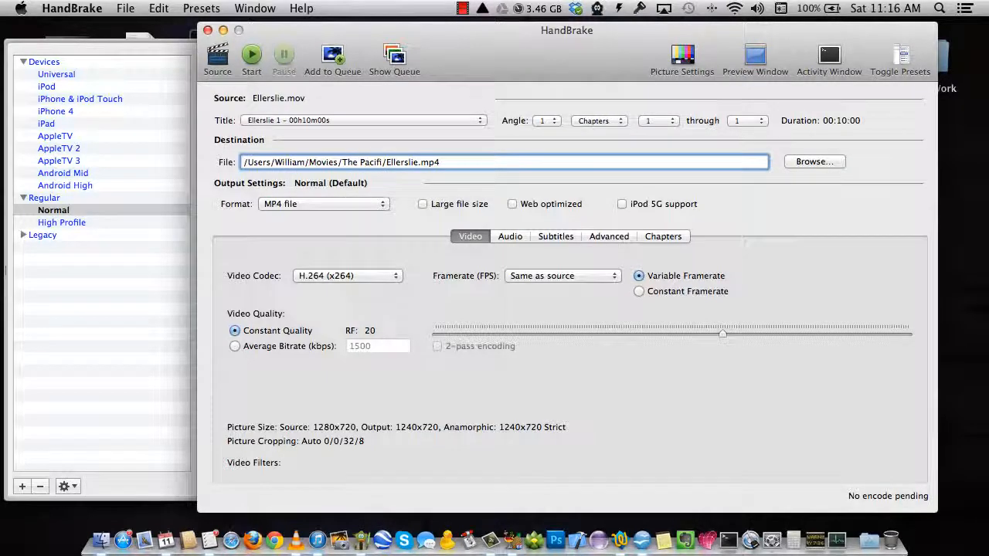
Set the output destination to Ellerslie.mp4 on the desktop.
left_click(833, 164)
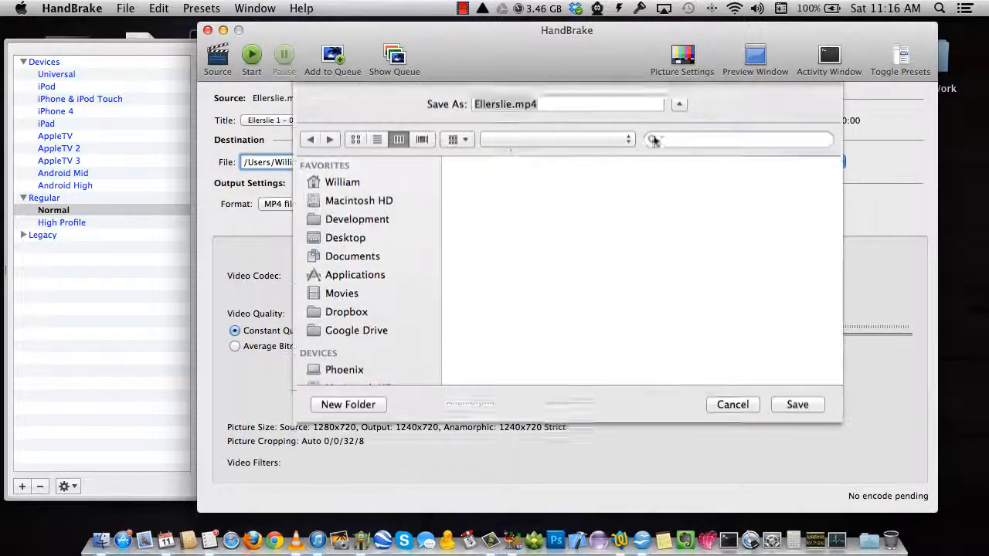
left_click(357, 243)
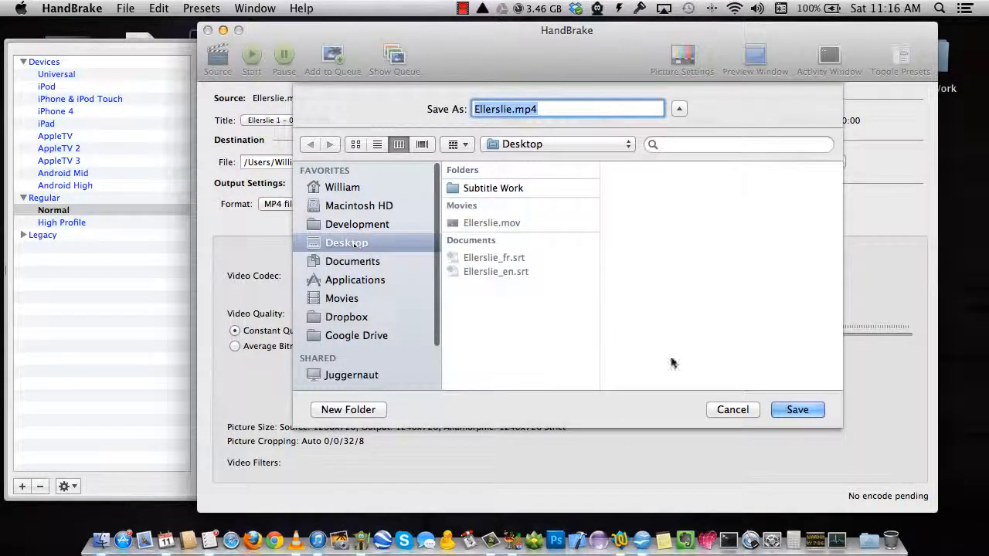
left_click(803, 414)
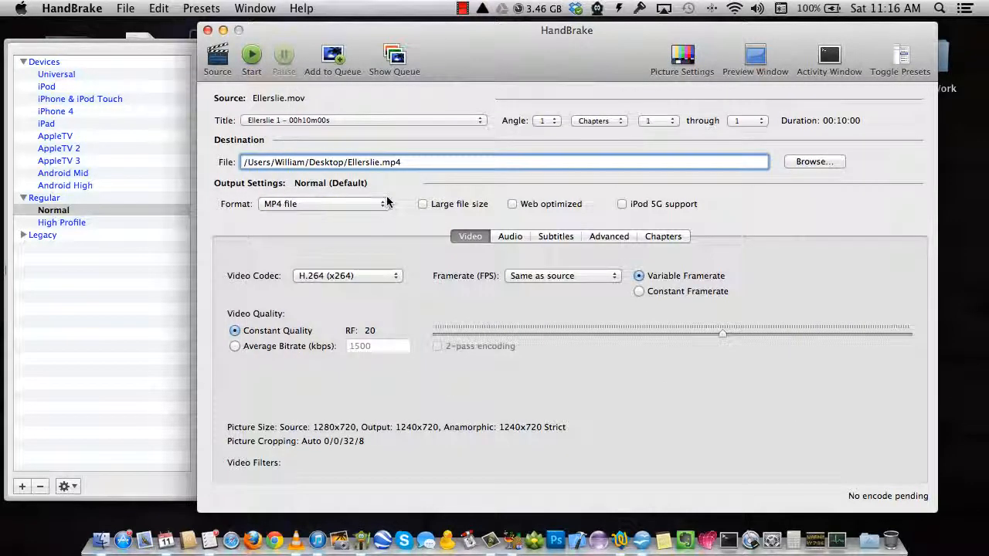
left_click_drag(382, 164, 407, 166)
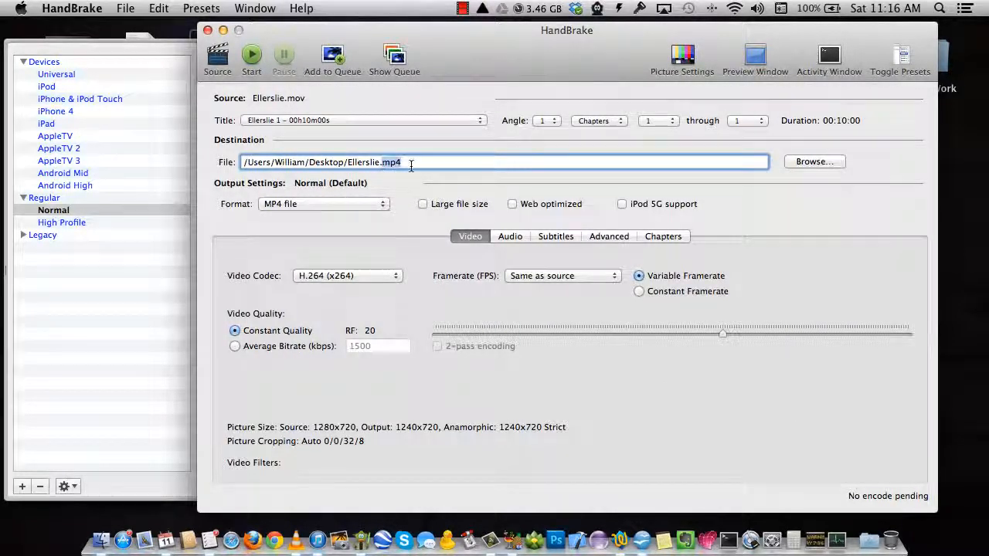
left_click_drag(519, 42, 486, 37)
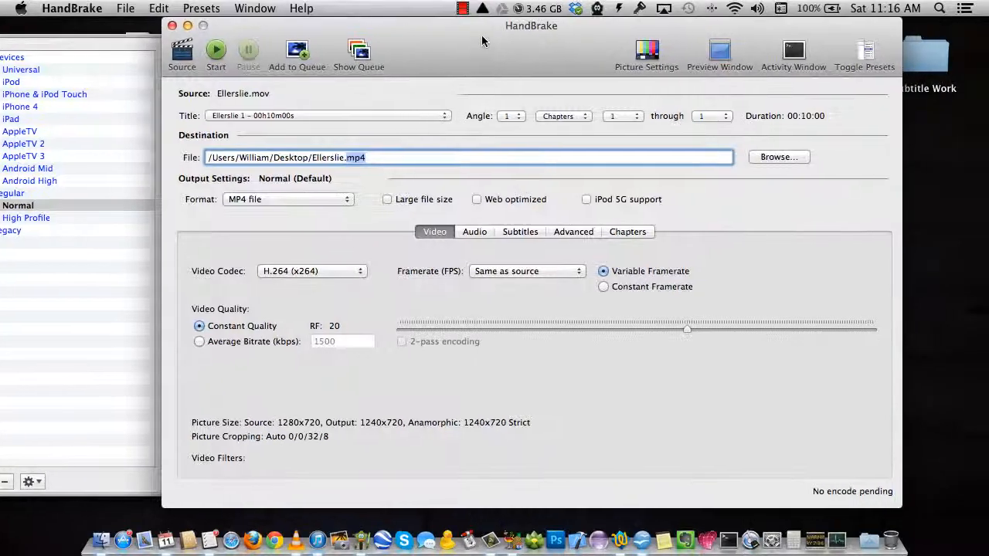
left_click_drag(279, 31, 312, 32)
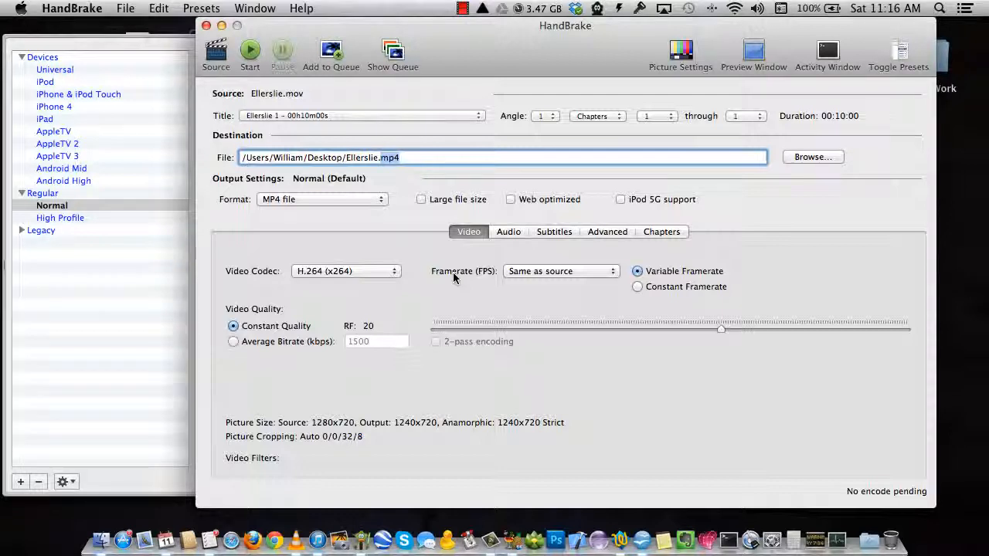
Add the external subtitle file Ellerslie_en.srt from the desktop as the first subtitle track.
left_click(552, 232)
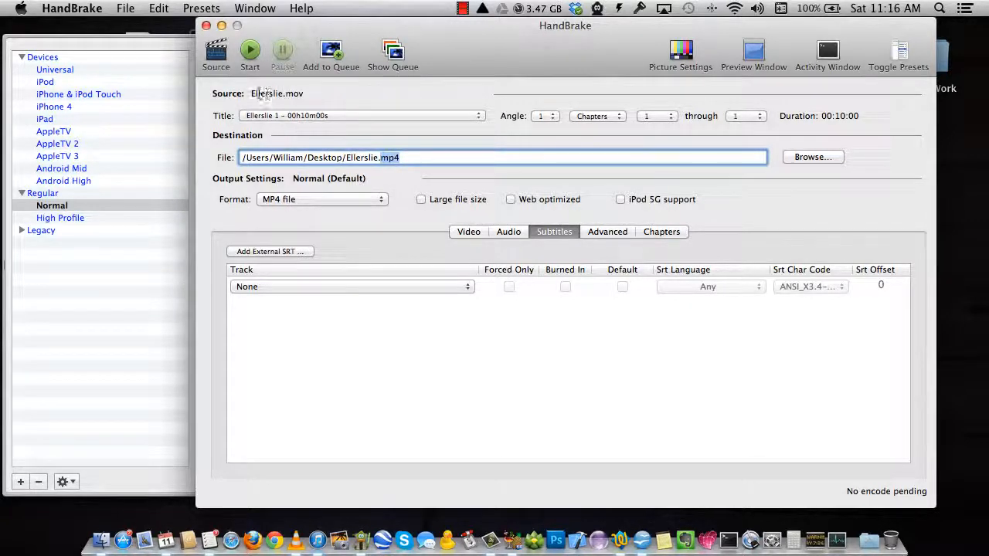
left_click_drag(248, 94, 312, 94)
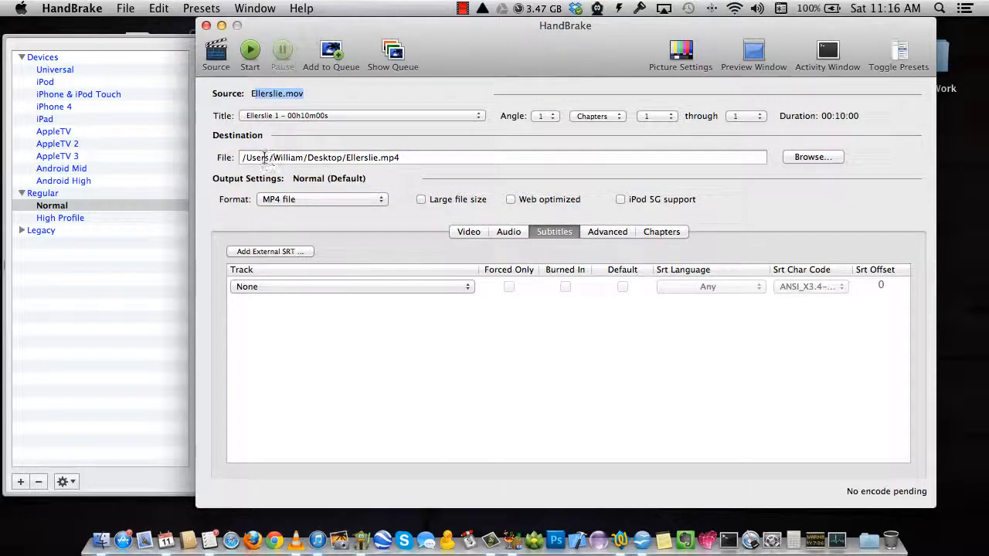
left_click_drag(346, 158, 408, 157)
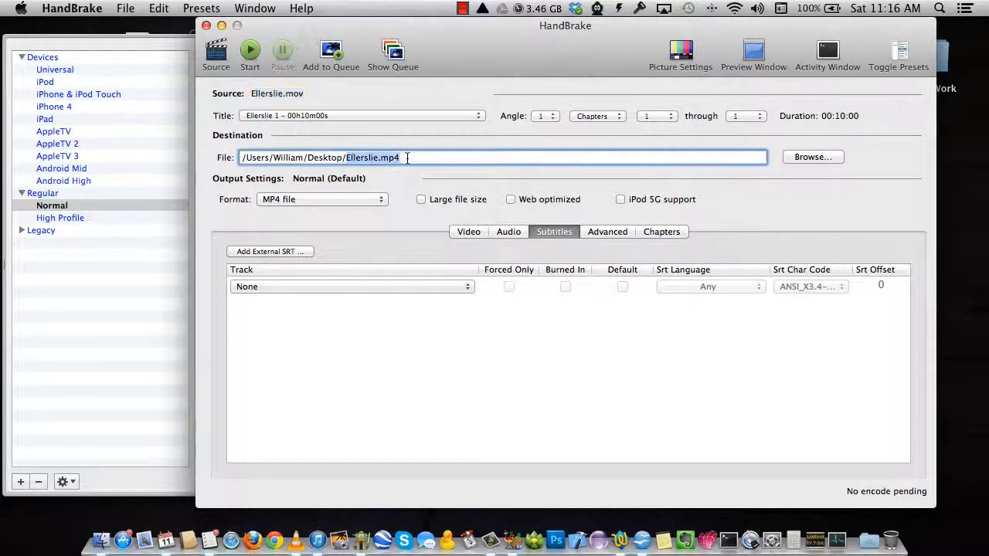
left_click(553, 232)
left_click(302, 289)
left_click(266, 287)
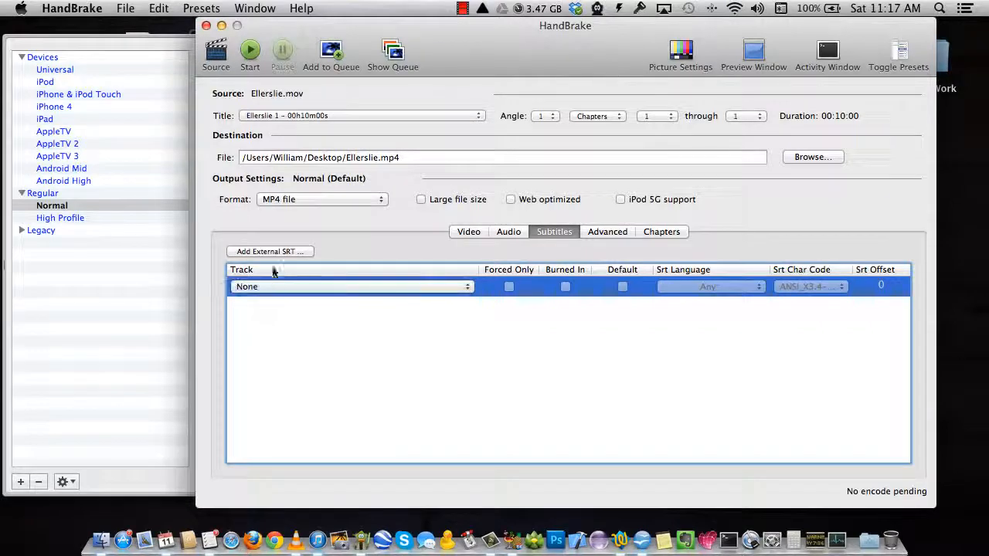
left_click(270, 251)
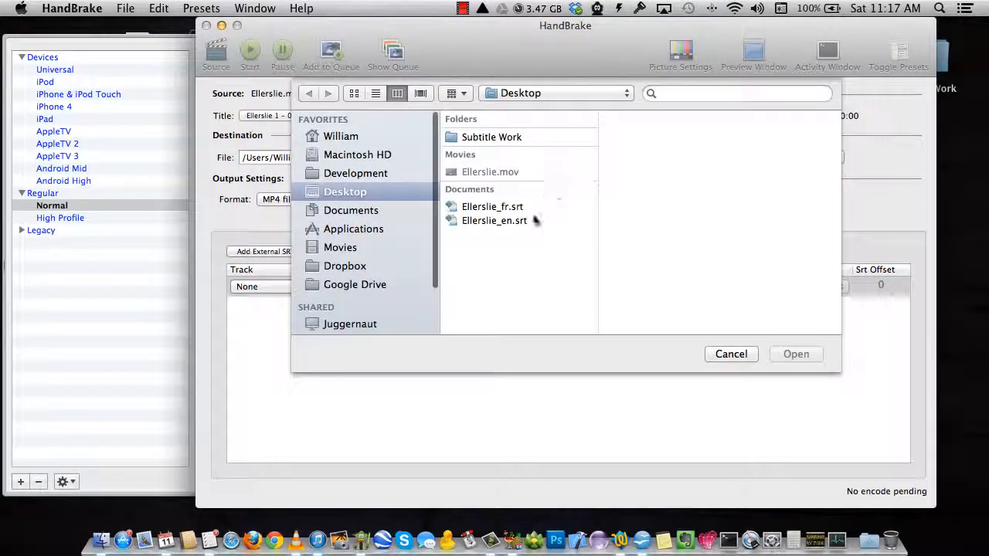
left_click(506, 224)
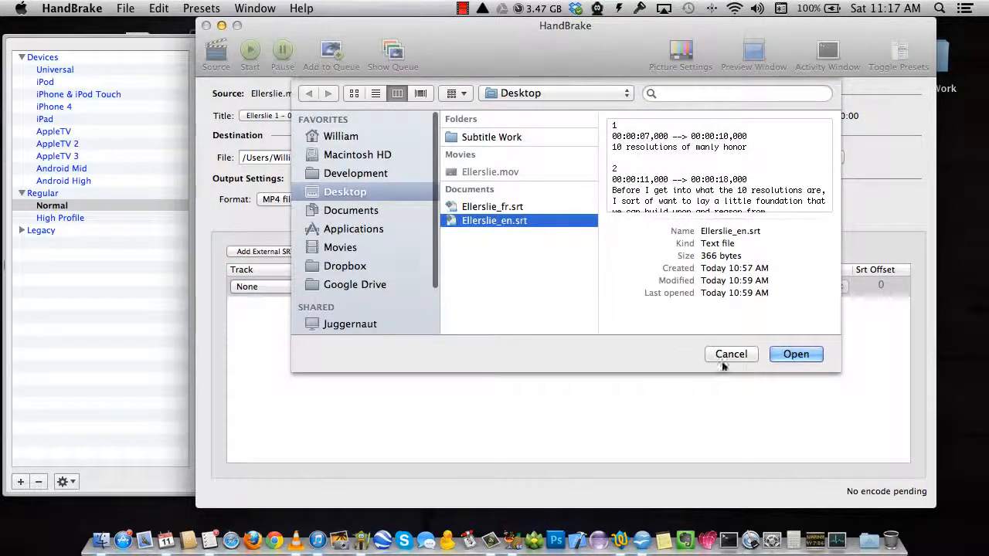
left_click(794, 354)
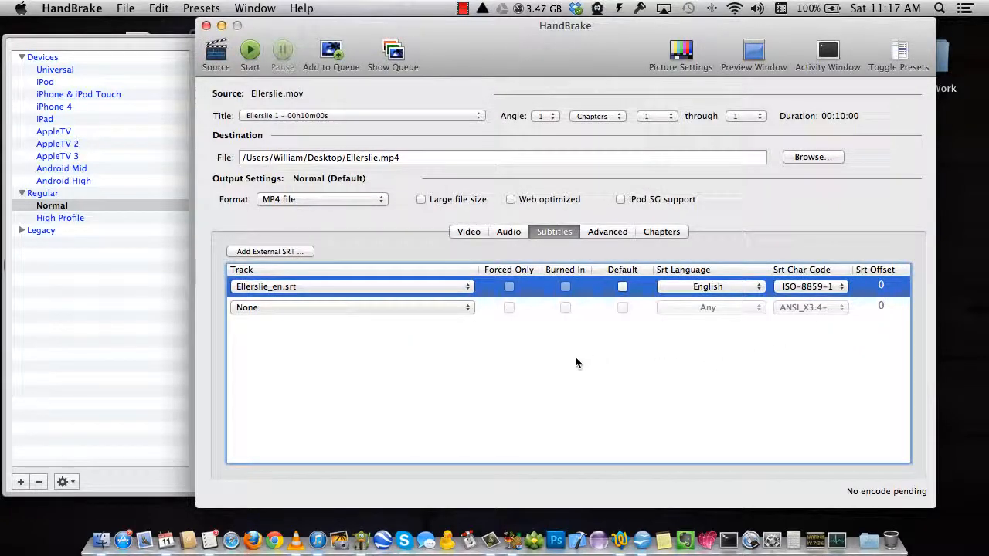
Add Ellerslie_fr.srt as the second external subtitle track and set its language to French.
left_click(360, 308)
left_click(360, 308)
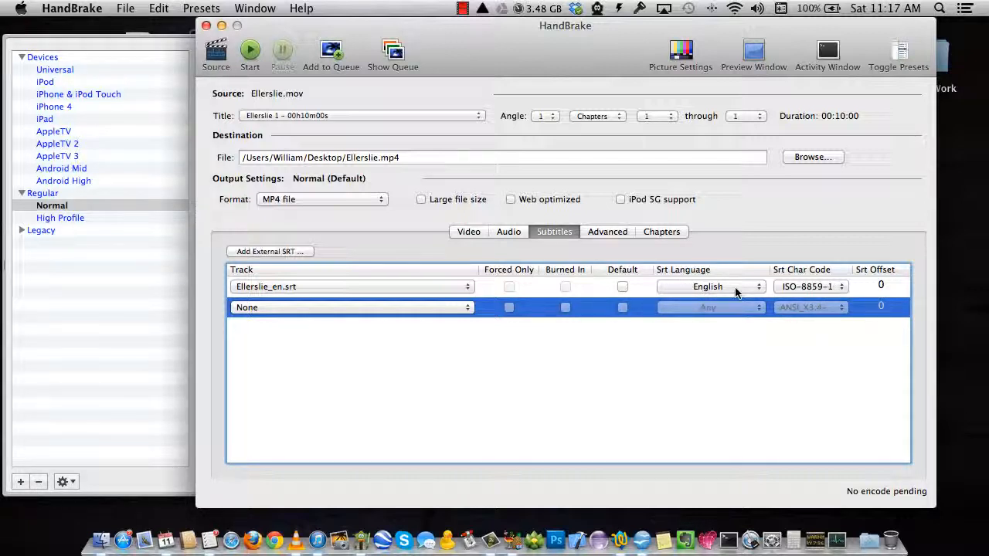
left_click(272, 251)
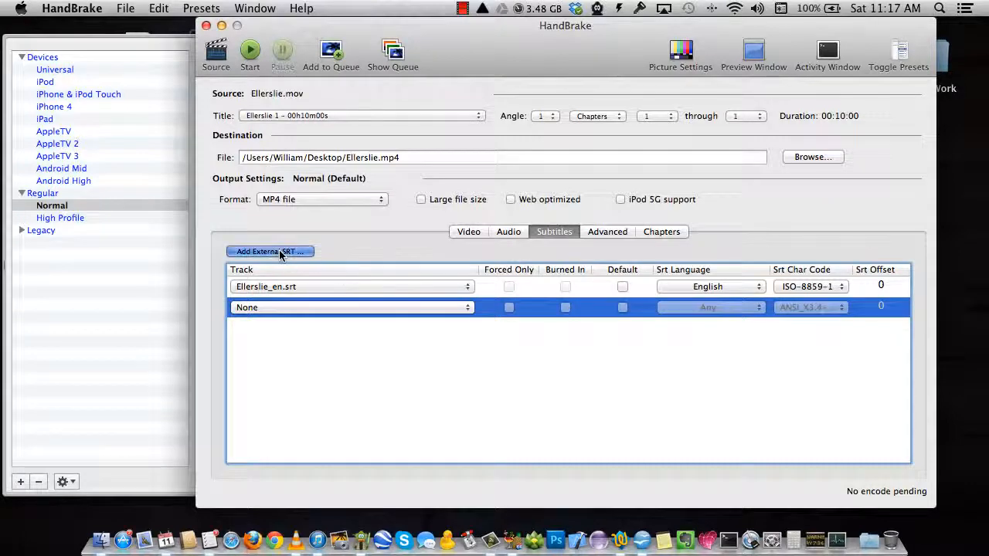
left_click(483, 210)
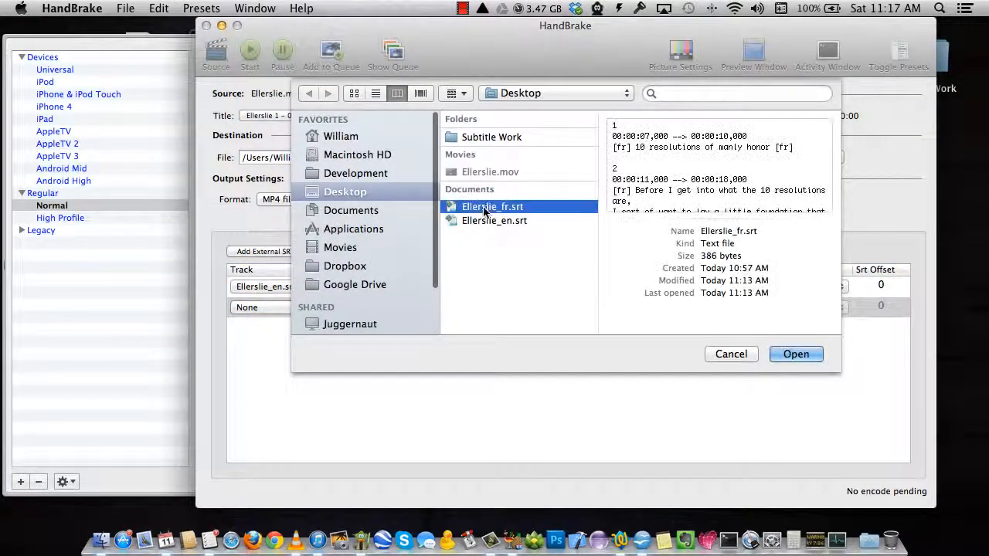
left_click(796, 354)
left_click(708, 308)
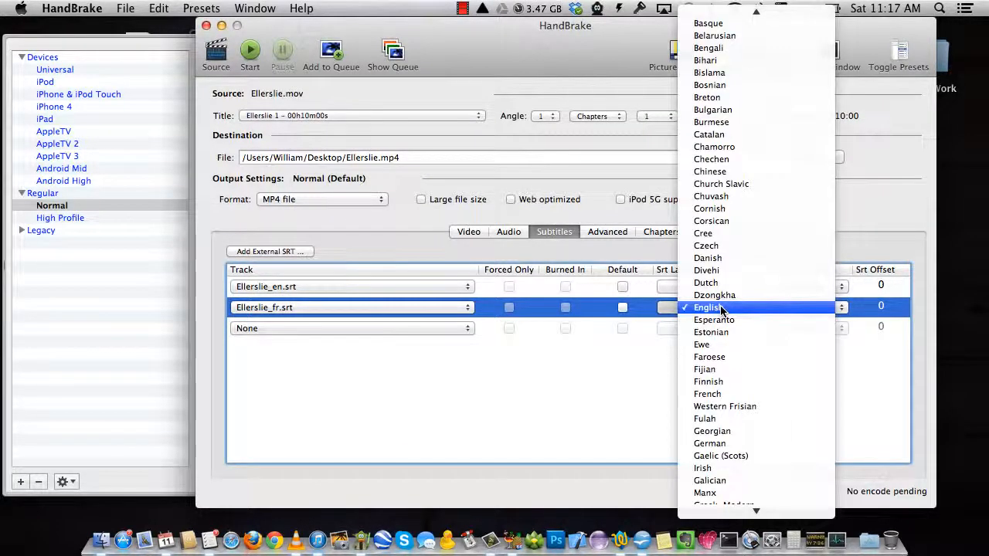
left_click(720, 394)
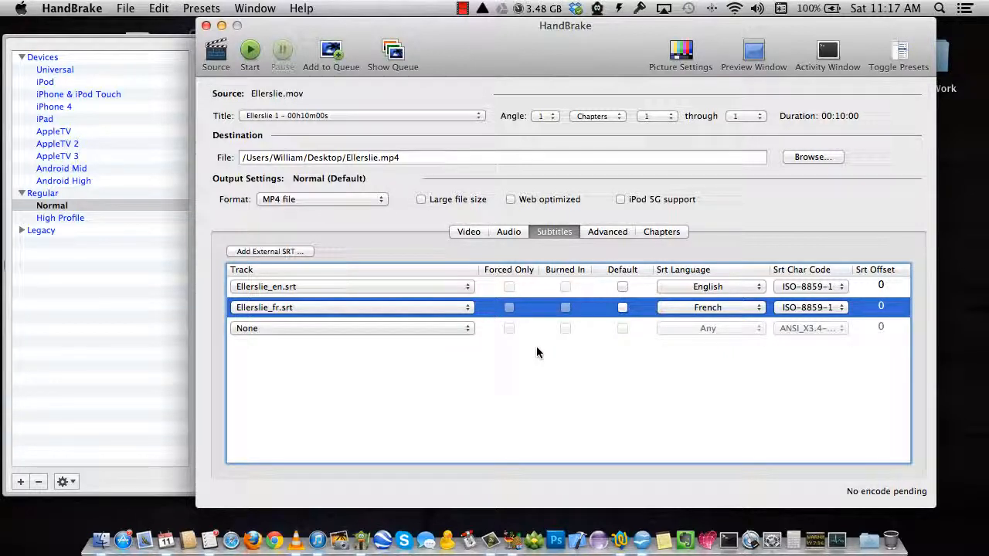
Encode Ellerslie.mp4 with both subtitle tracks, dismiss the completion notice, and return to the desktop.
left_click(249, 51)
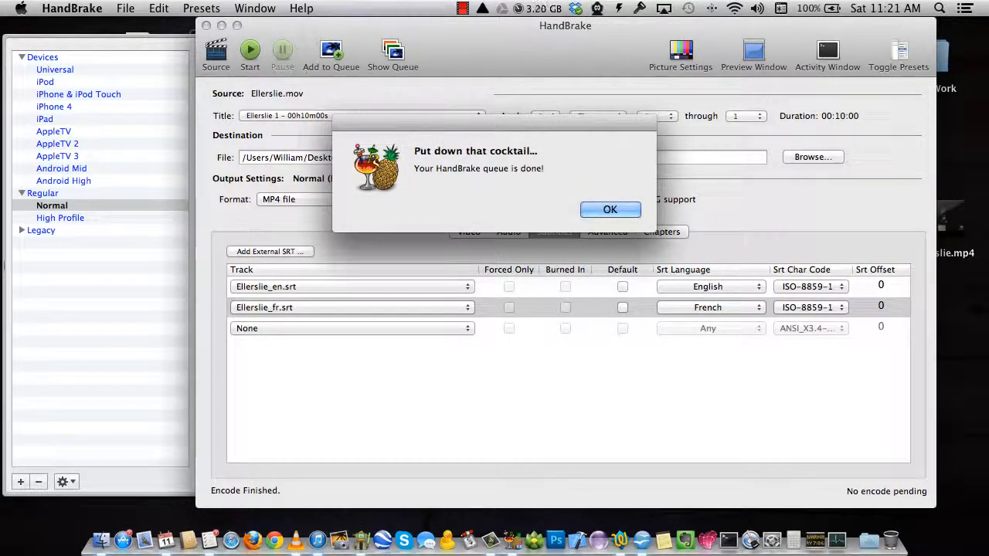
left_click(610, 210)
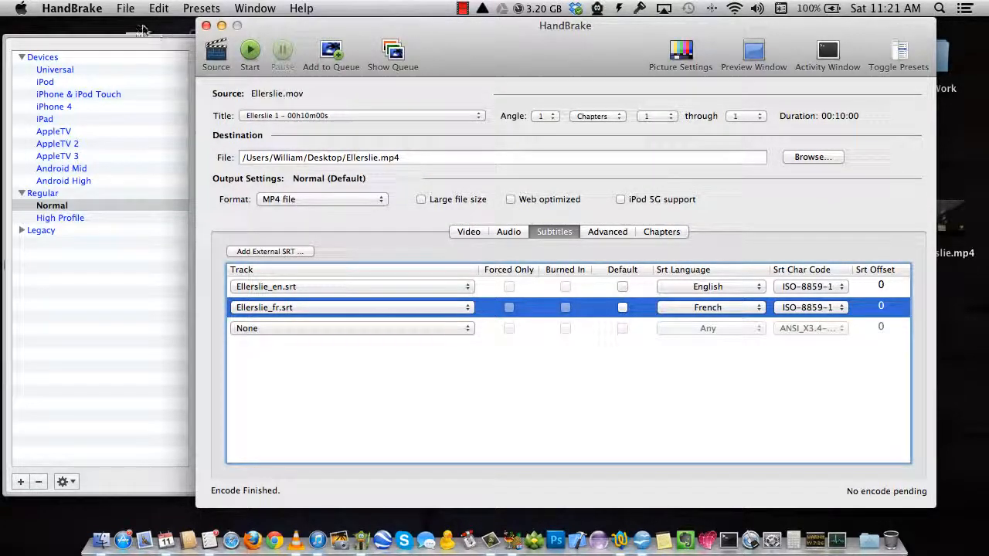
left_click(80, 13)
left_click(91, 145)
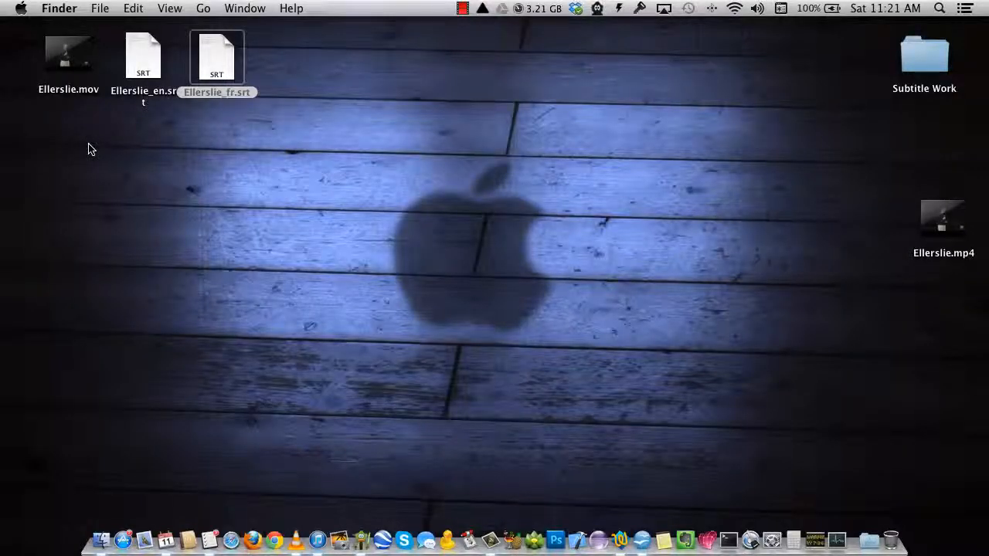
Move Ellerslie.mov and both SRT files out of view, then put Ellerslie.mp4 in their former area of the desktop.
left_click_drag(332, 139, 40, 39)
left_click_drag(152, 42, 0, 309)
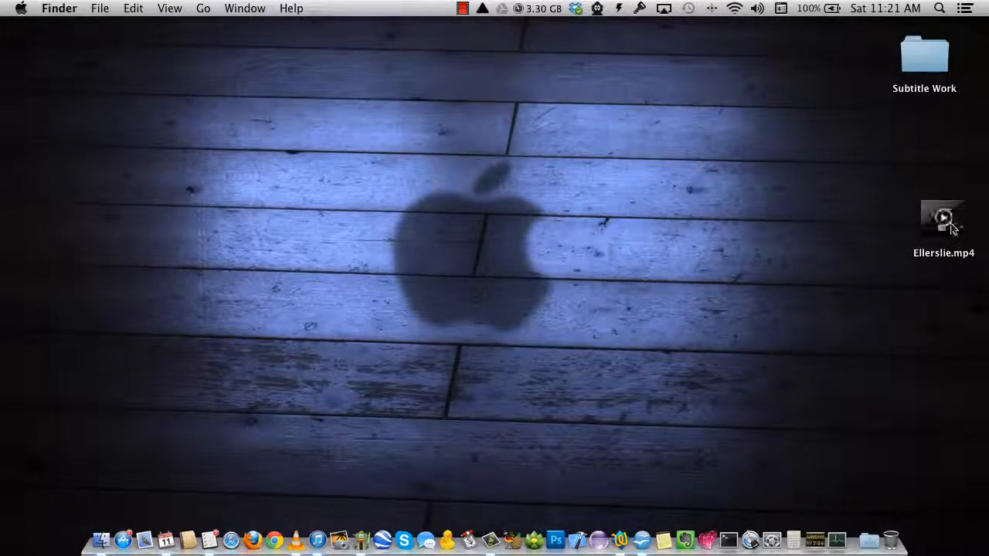
left_click_drag(942, 220, 215, 103)
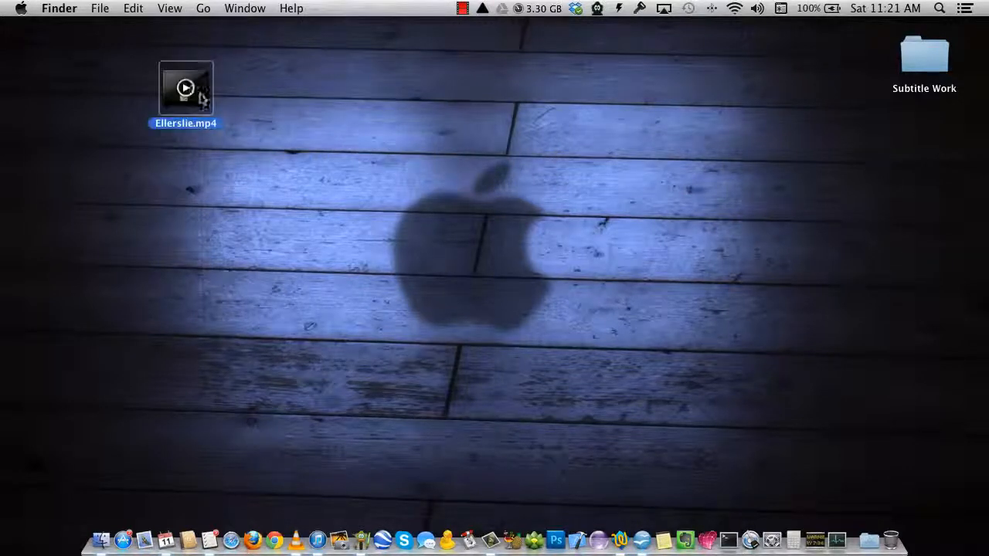
Open Ellerslie.mp4 from the desktop in VLC and pause it after the first seconds of playback.
right_click(198, 81)
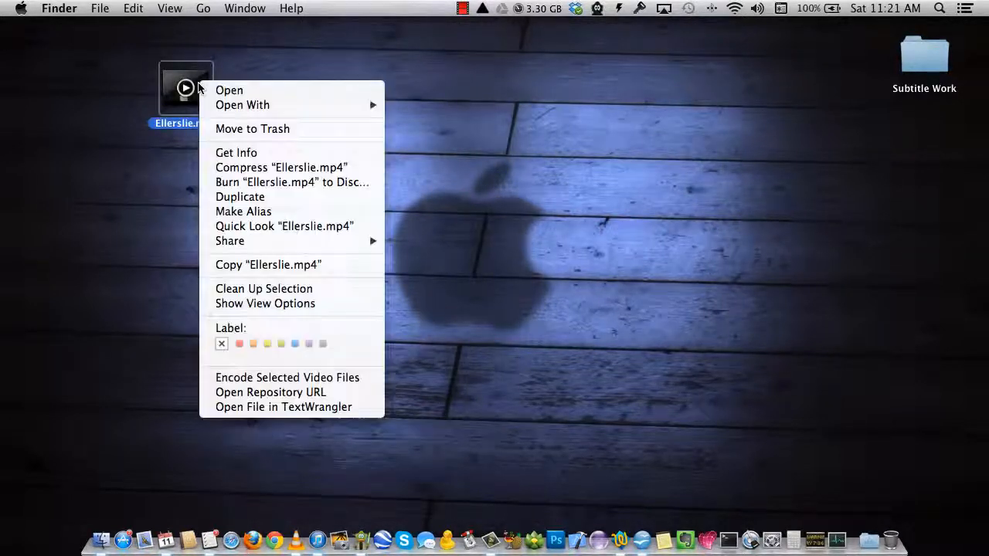
mouse_move(223, 105)
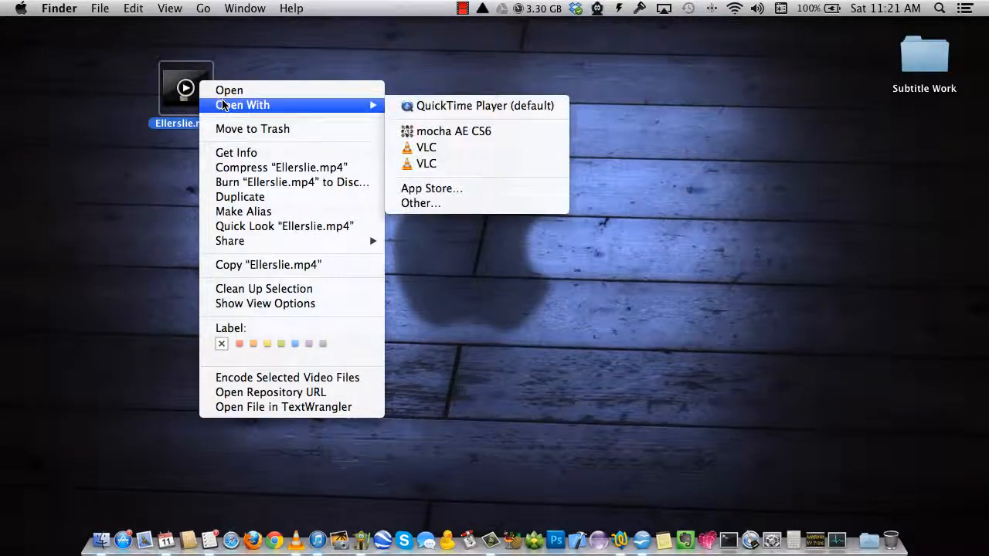
left_click(442, 148)
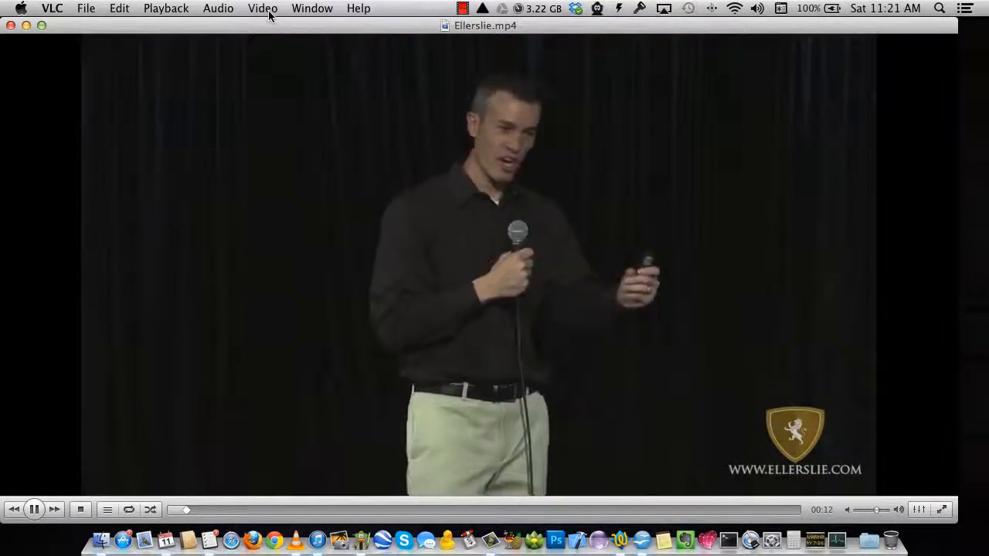
left_click(34, 508)
Turn on the English subtitle track, play a short stretch of the video to check it, and pause.
left_click(263, 8)
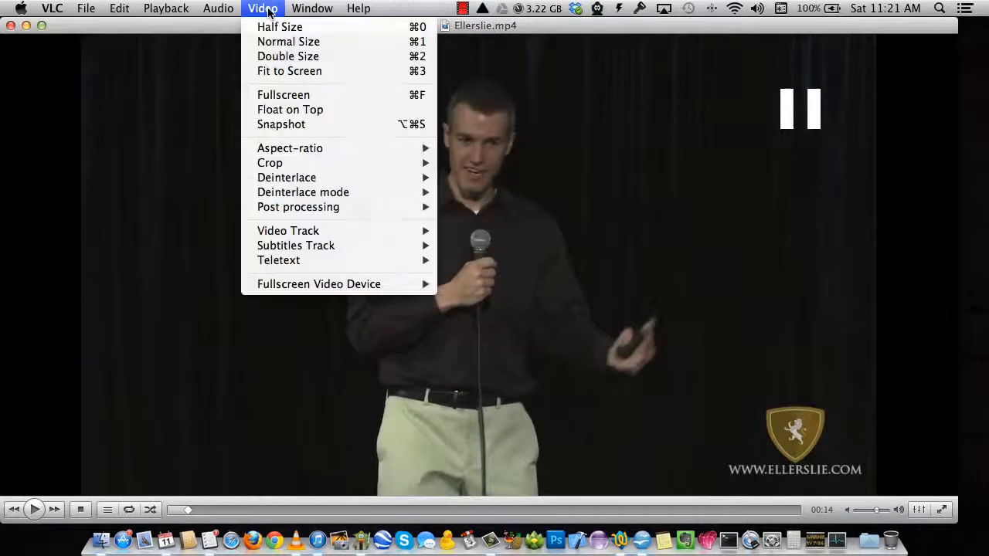
mouse_move(292, 245)
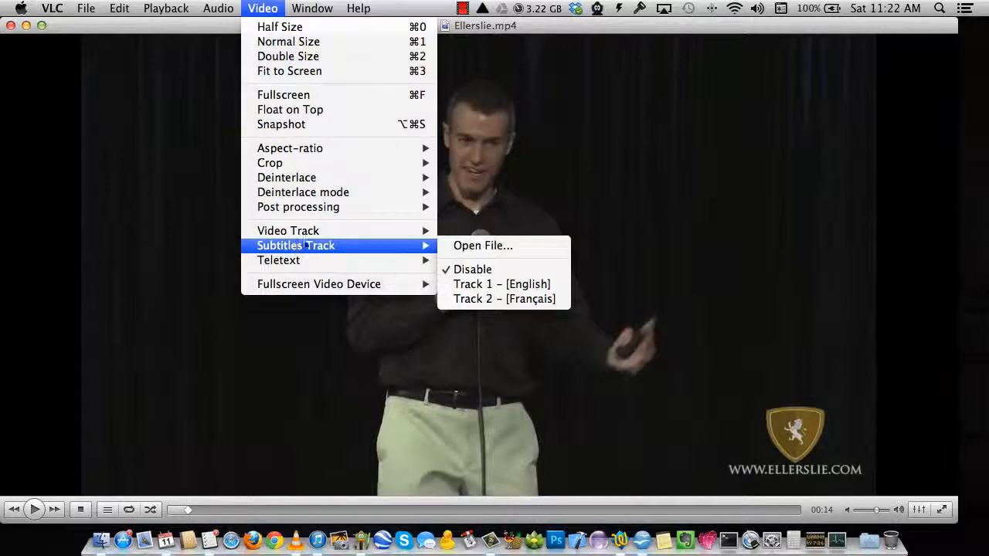
left_click(525, 284)
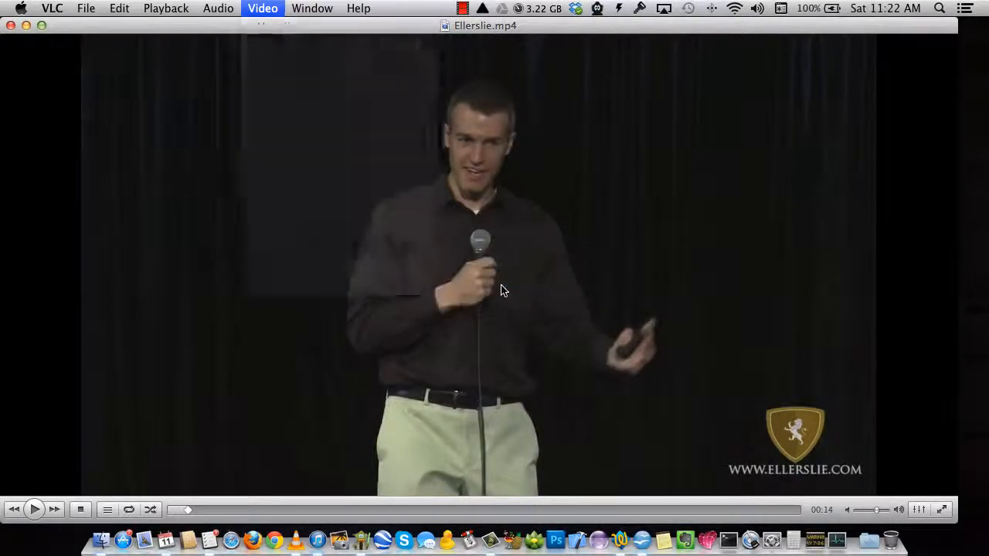
left_click(35, 510)
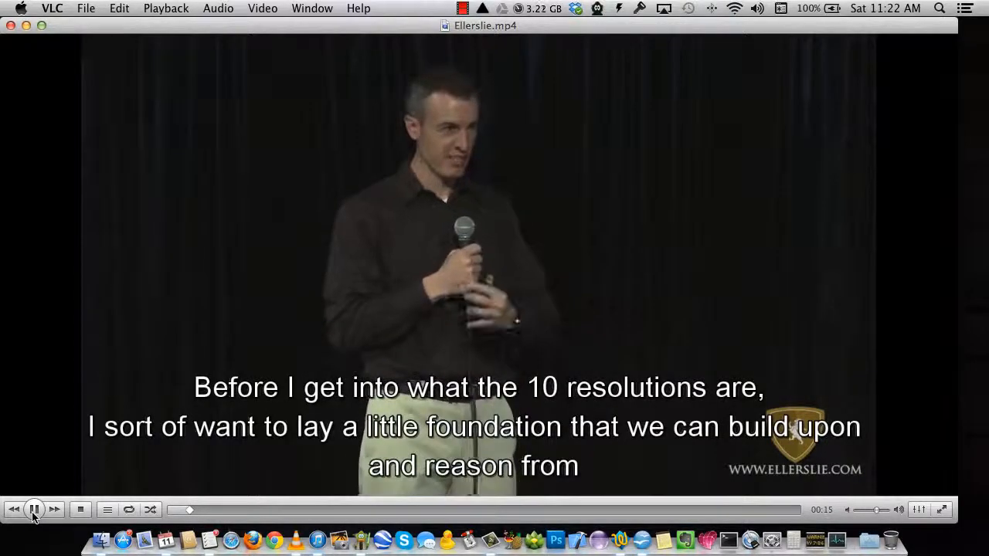
left_click(34, 510)
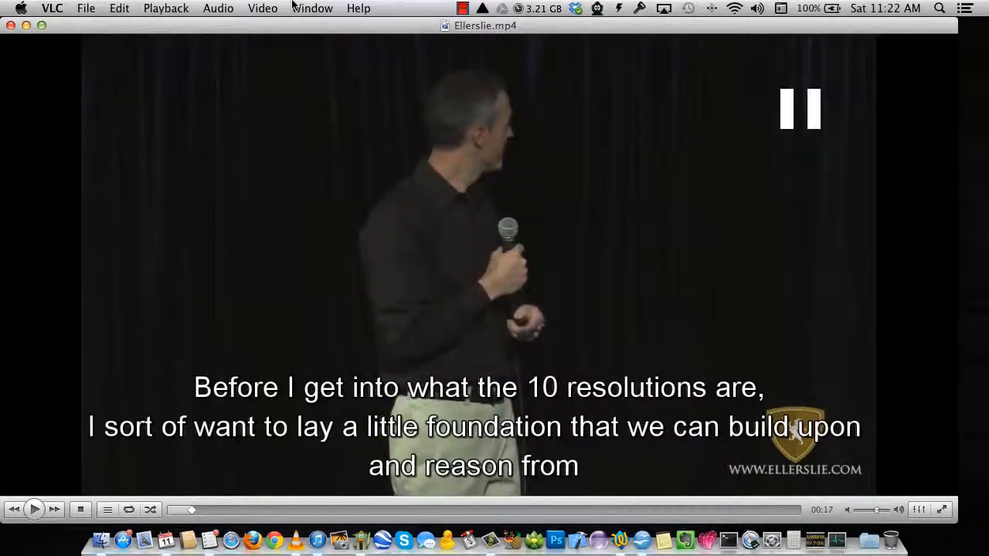
Switch to the French subtitle track, replay the video from the beginning to check it, and close the player window.
left_click(263, 9)
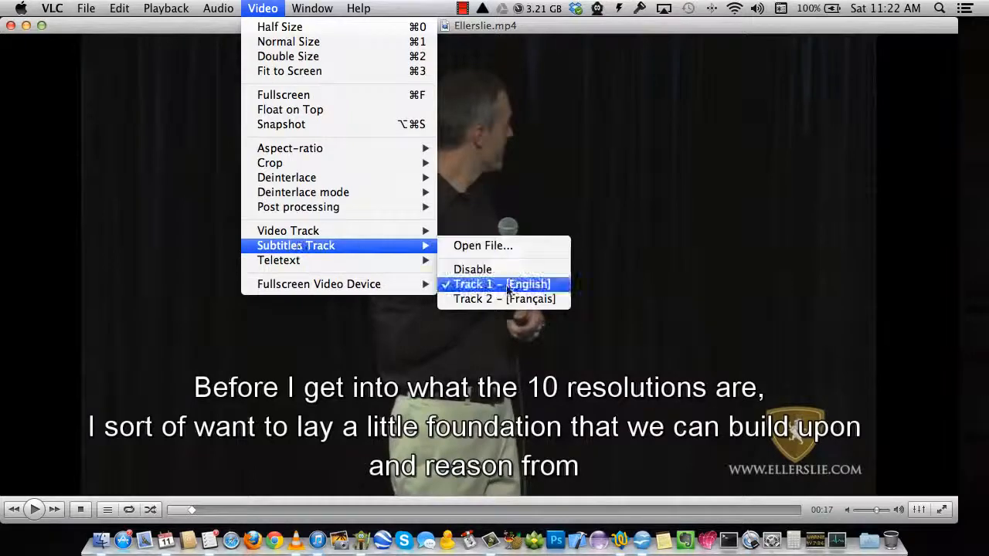
left_click(510, 299)
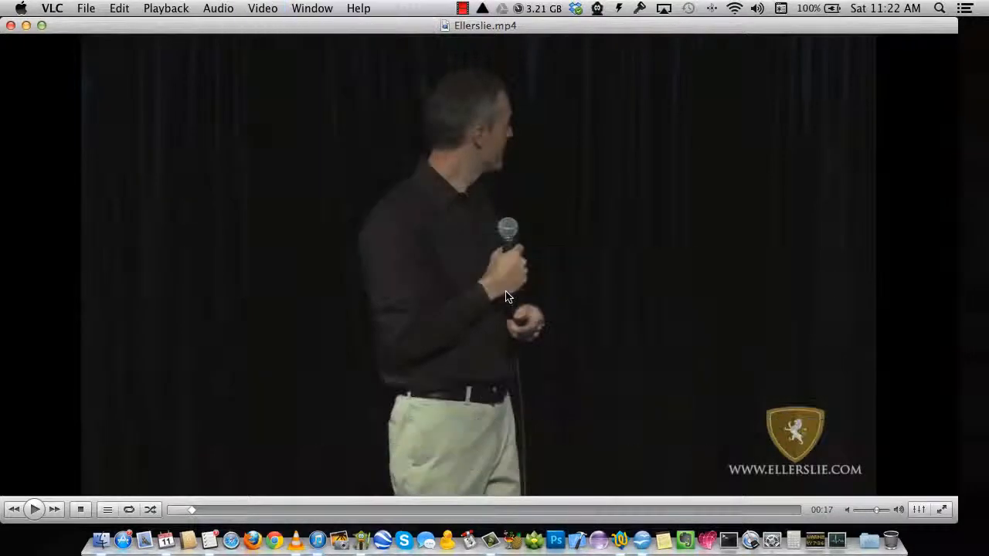
left_click(34, 510)
left_click(34, 510)
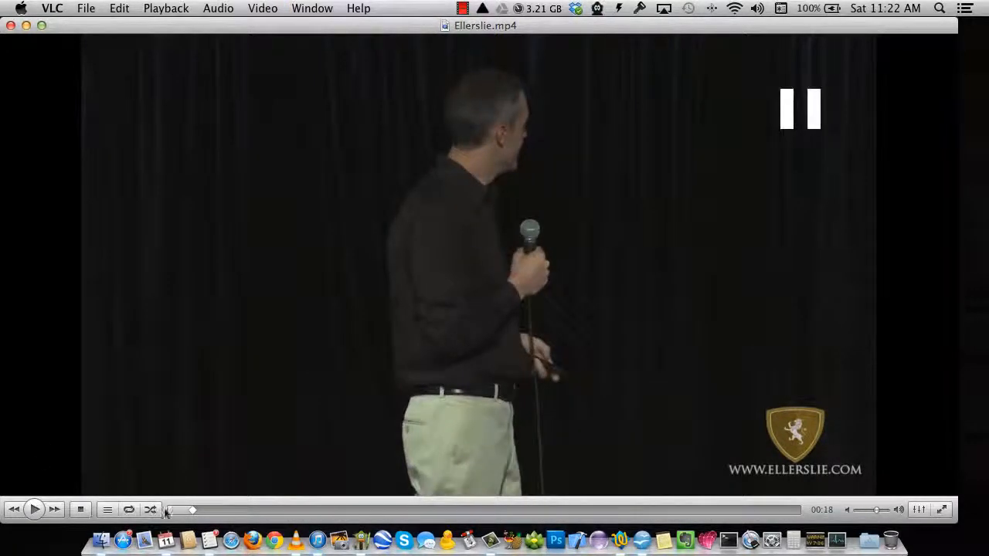
left_click_drag(187, 509, 170, 509)
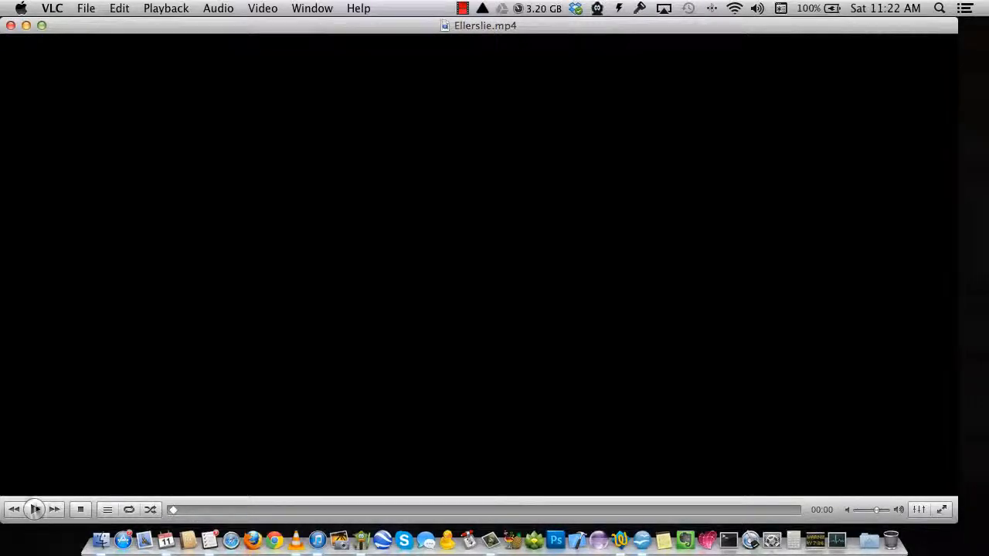
left_click(37, 510)
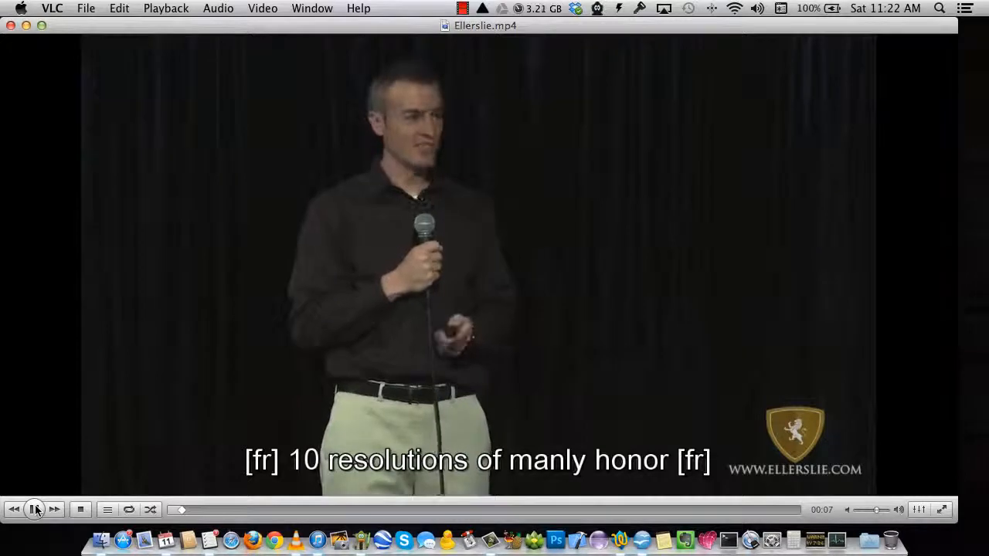
left_click(35, 509)
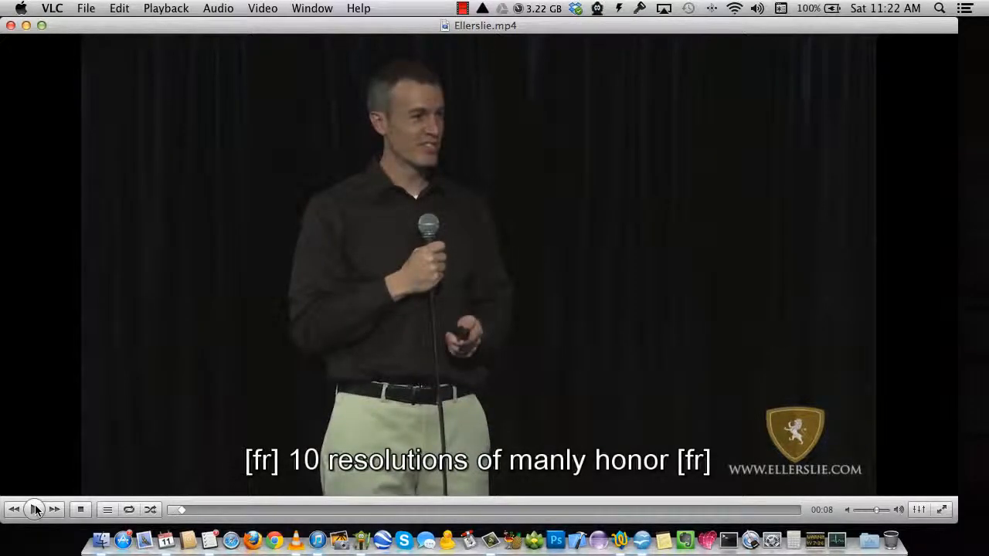
left_click(10, 25)
left_click_drag(203, 80, 172, 48)
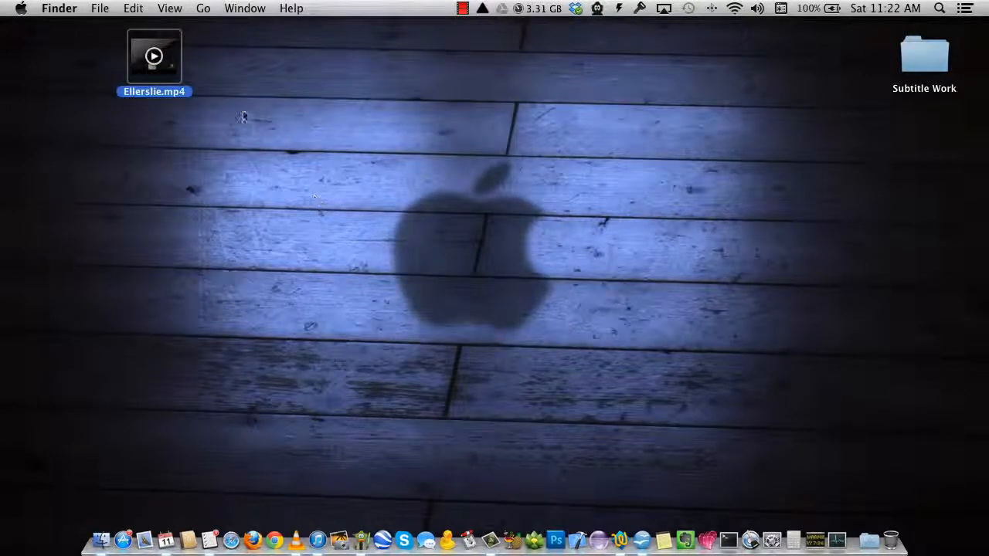
left_click(168, 7)
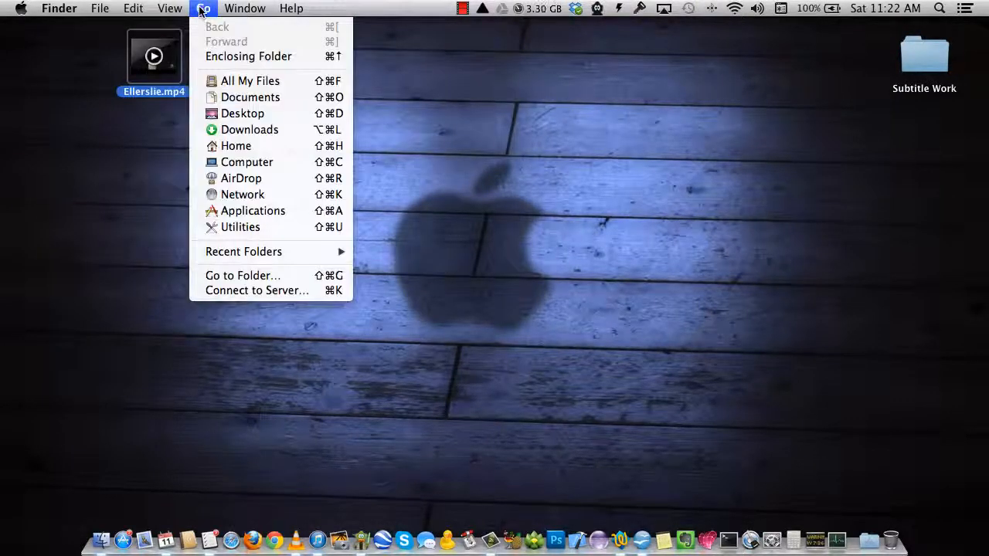
left_click(508, 246)
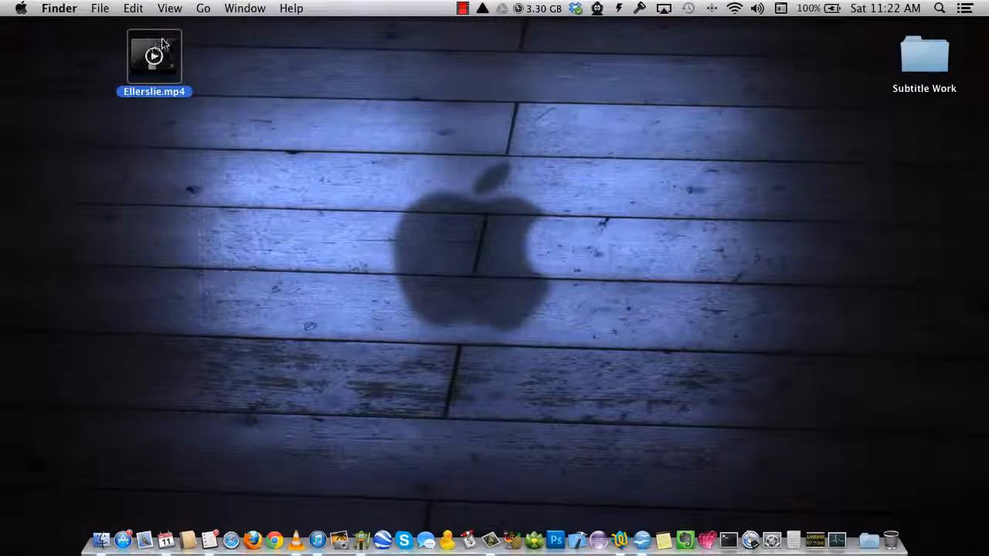
left_click_drag(166, 44, 150, 127)
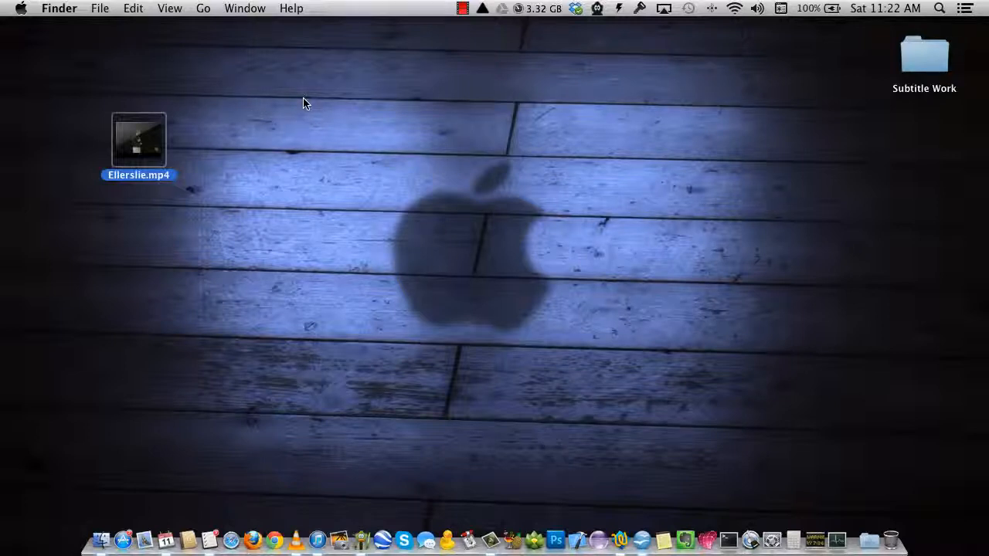
left_click_drag(151, 120, 122, 108)
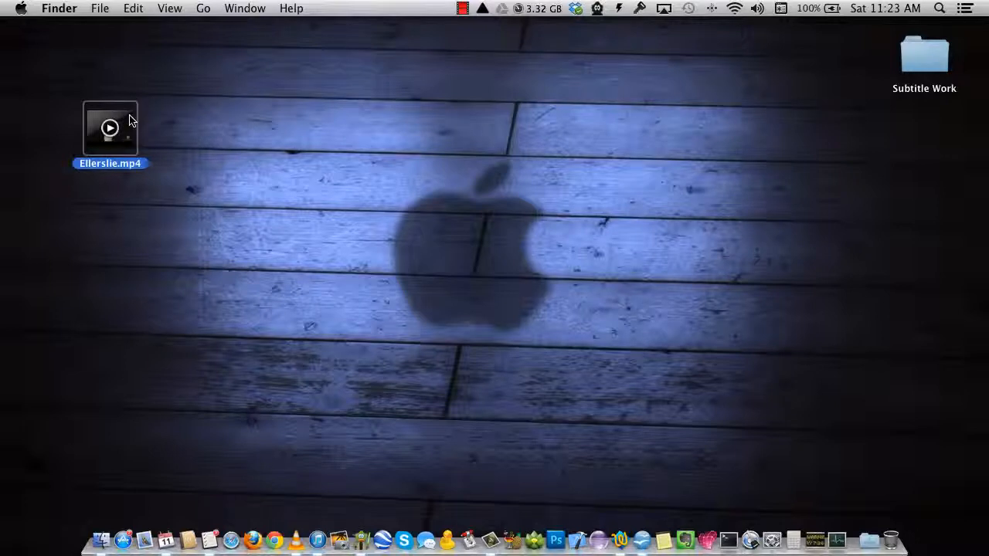